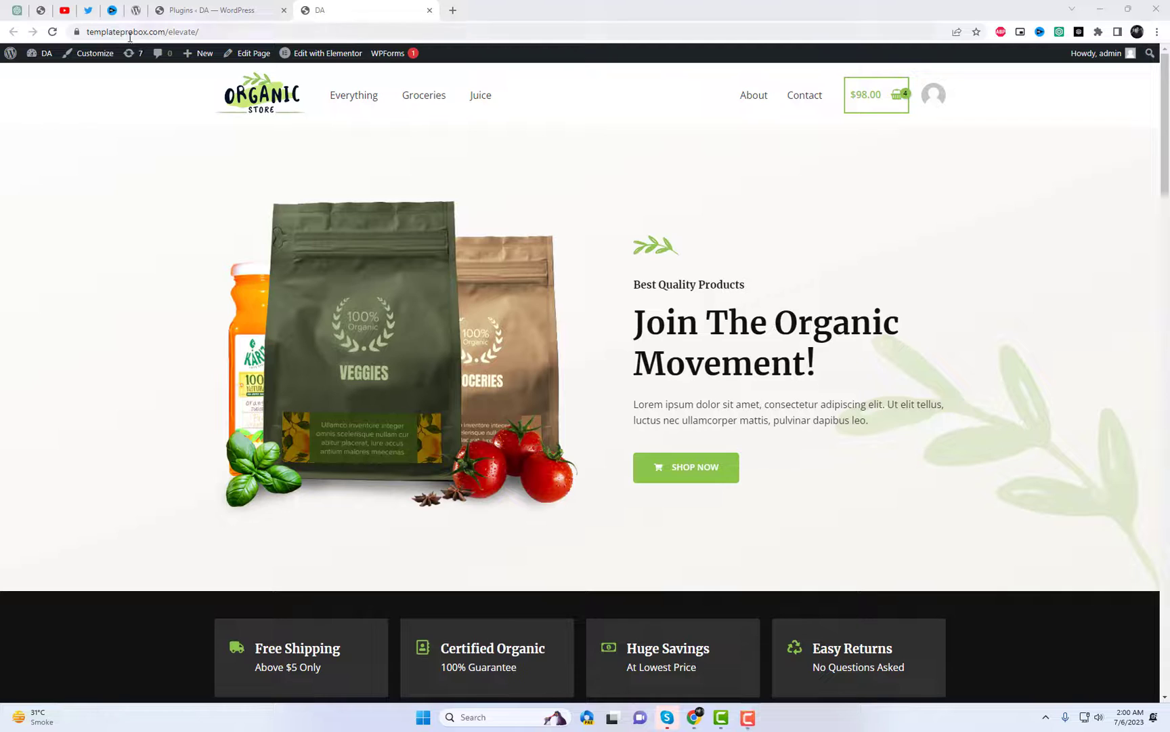
Close the old plugins tab, open the site's dashboard in a new tab and go to the page for adding plugins.
{"action": "left_click", "coordinate": [284, 10]}
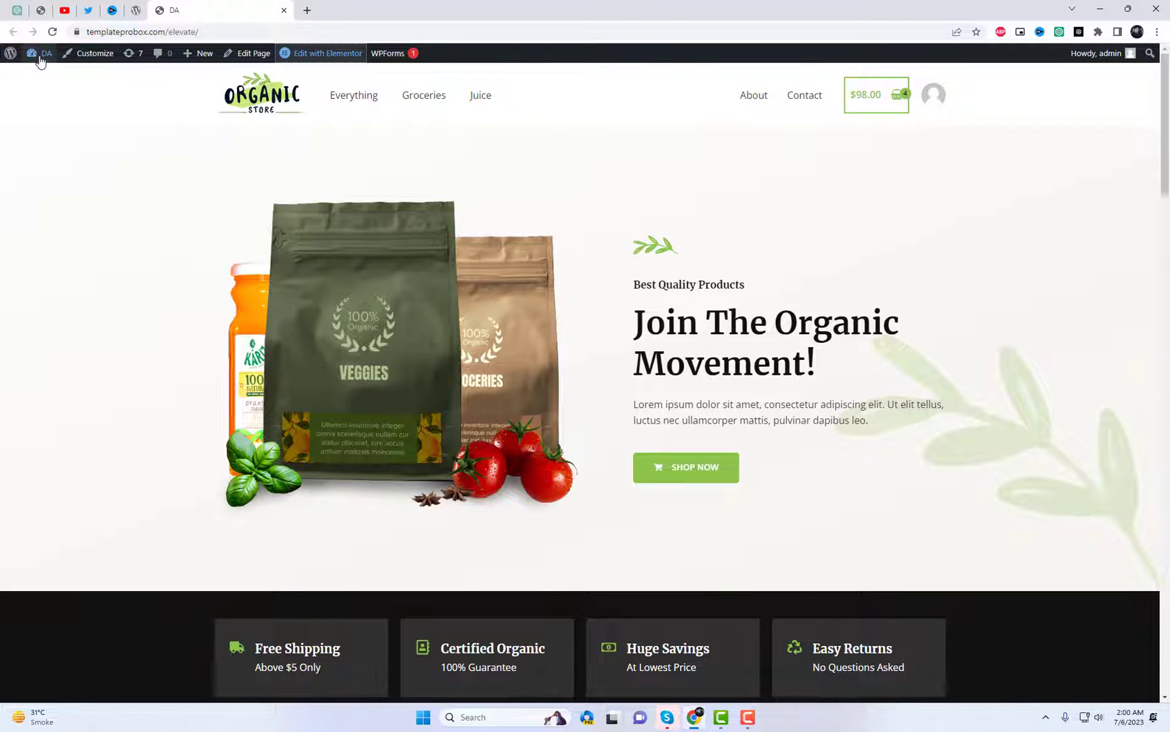
{"action": "mouse_move", "coordinate": [40, 54]}
{"action": "right_click", "coordinate": [48, 78]}
{"action": "left_click", "coordinate": [83, 88]}
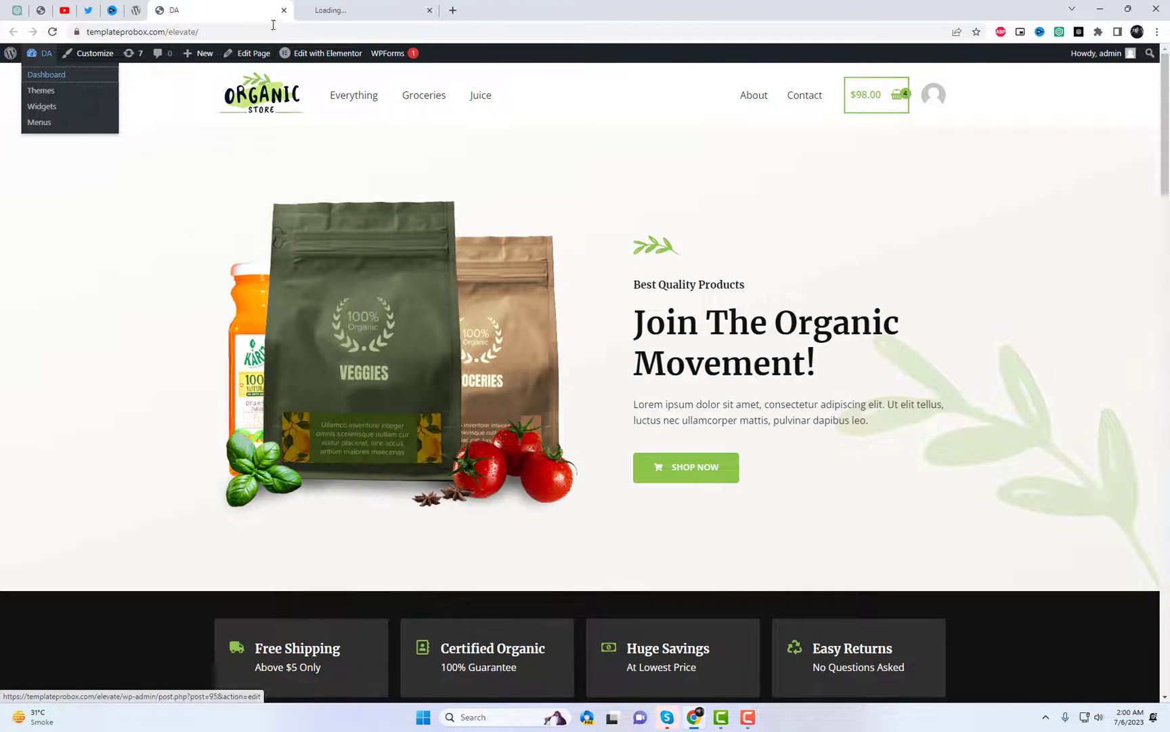
{"action": "left_click", "coordinate": [342, 9]}
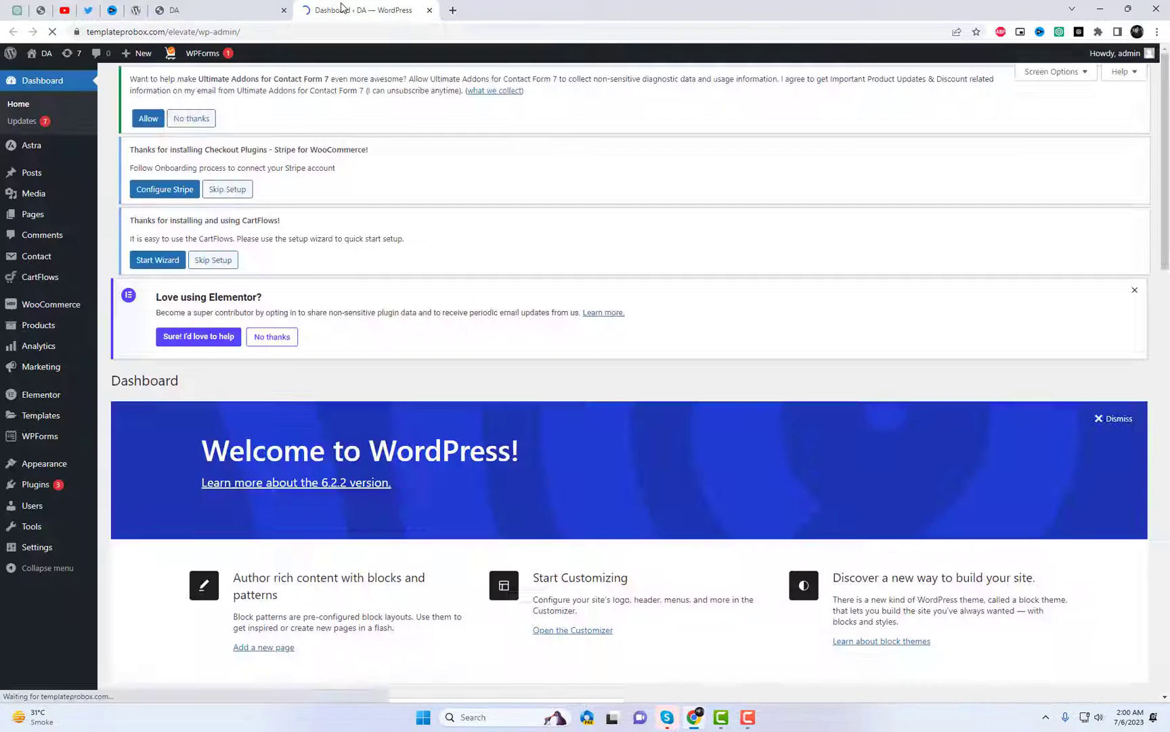
{"action": "mouse_move", "coordinate": [51, 484]}
{"action": "left_click", "coordinate": [134, 489]}
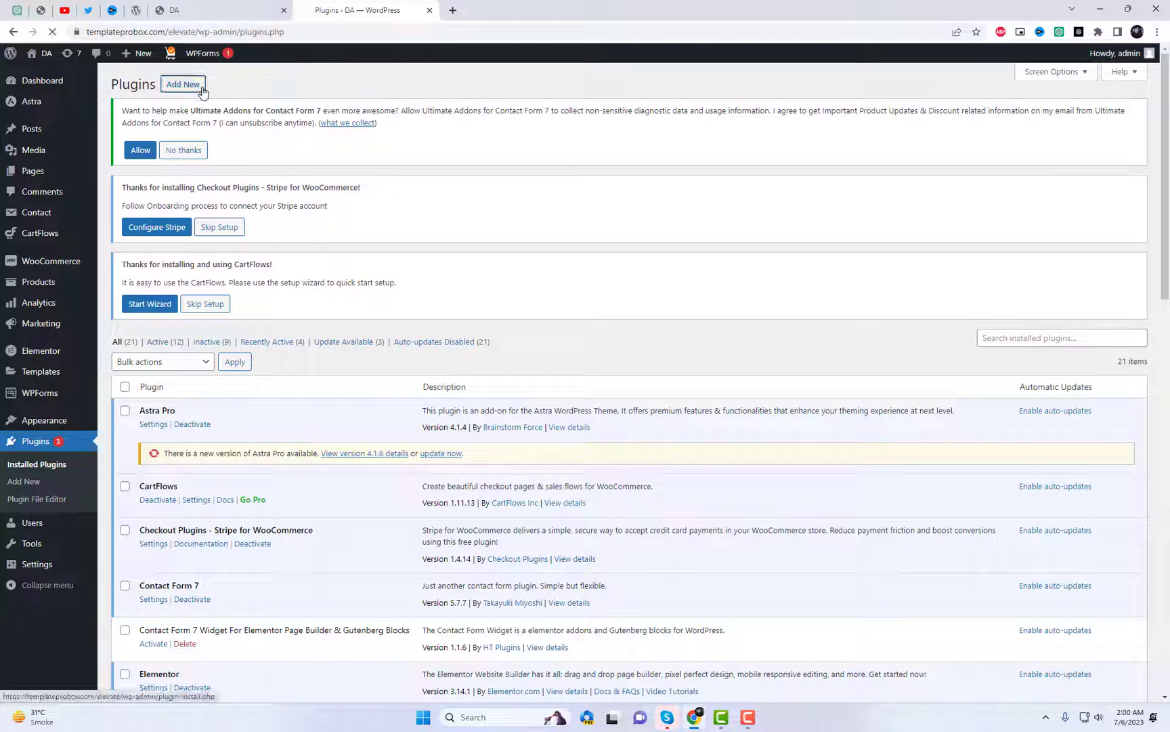
{"action": "left_click", "coordinate": [203, 92]}
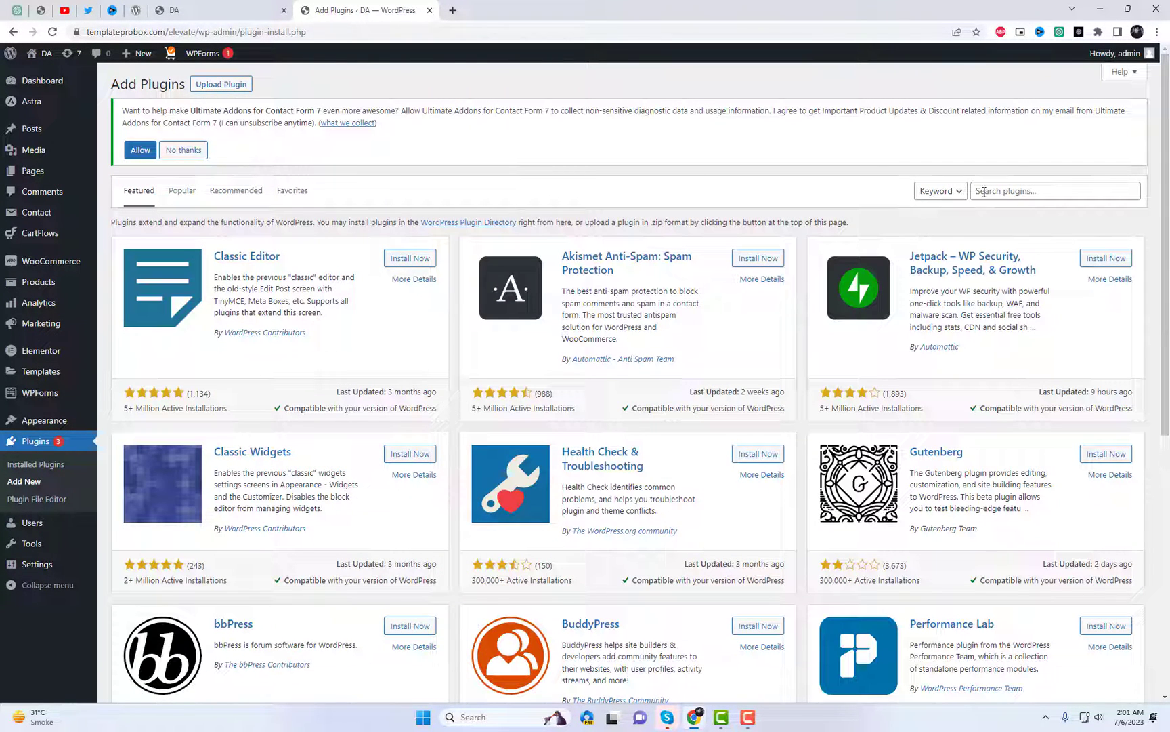
Search the plugin directory for "Xpro addons" and activate the Xpro Elementor Addons plugin.
{"action": "left_click", "coordinate": [979, 192]}
{"action": "type", "text": "Xpro"}
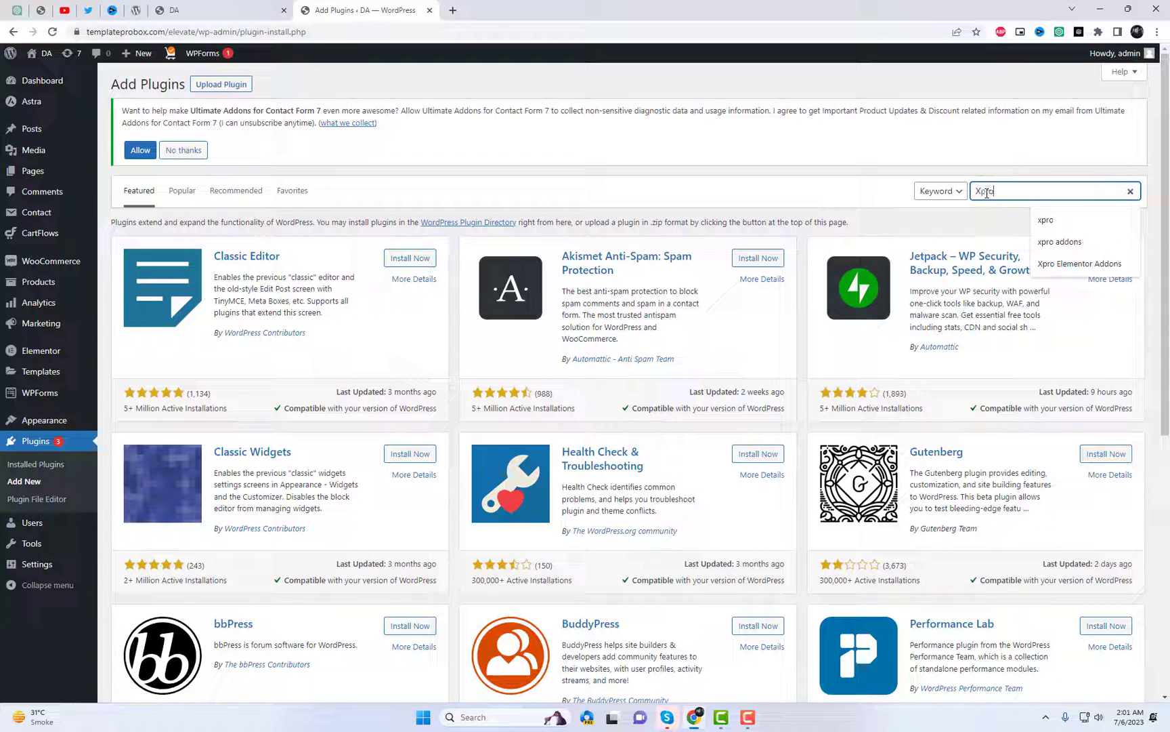
{"action": "type", "text": " ad"}
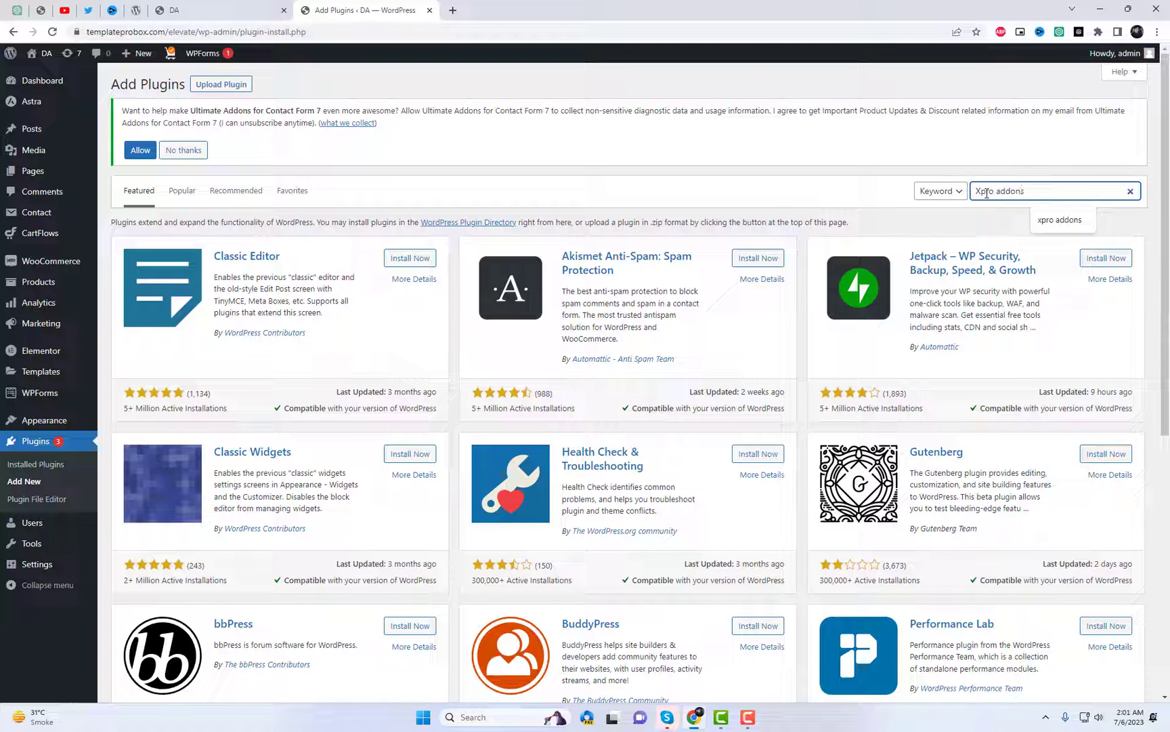
{"action": "type", "text": "dons"}
{"action": "key", "text": "Return"}
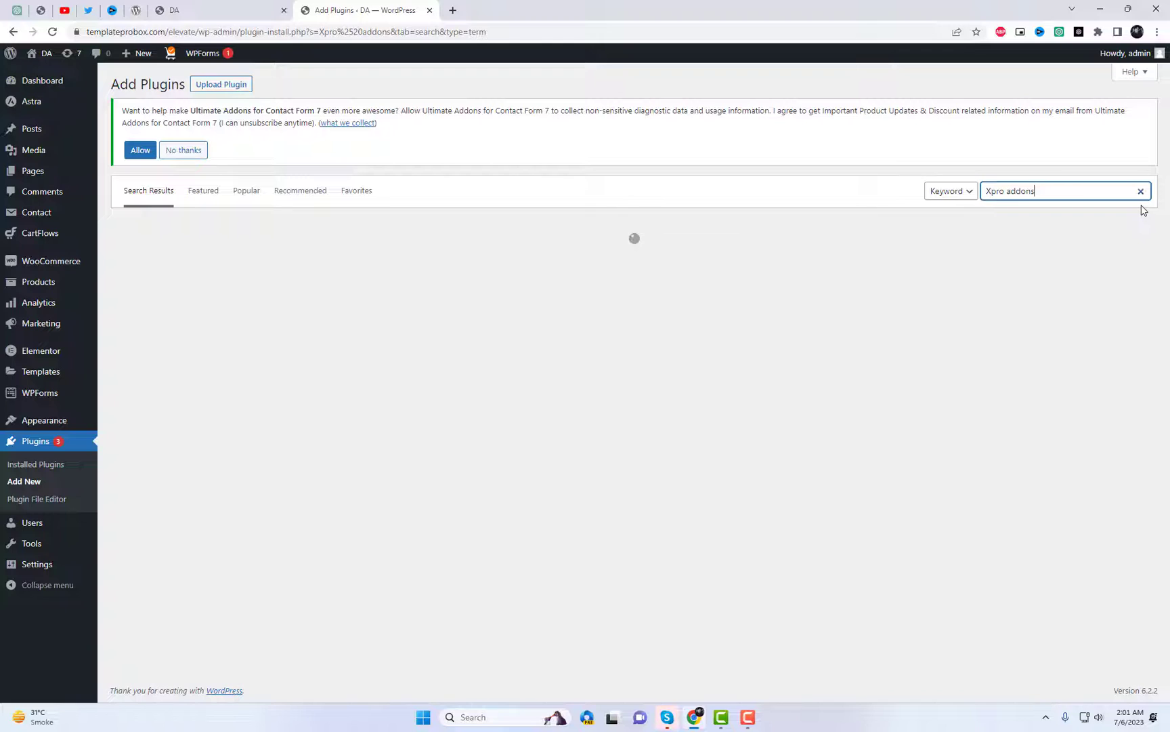
{"action": "left_click", "coordinate": [436, 267]}
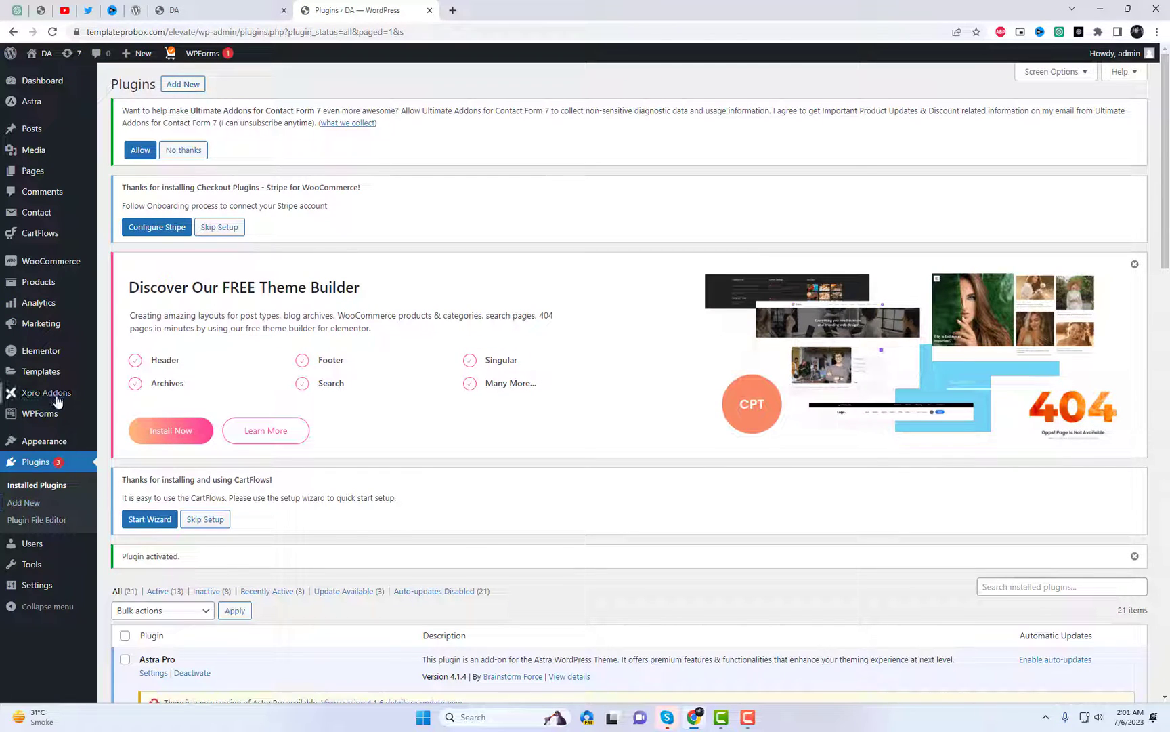
Open the Xpro Addons widget settings and search the page for "block" to check the Block Quote widget.
{"action": "mouse_move", "coordinate": [57, 401]}
{"action": "left_click", "coordinate": [145, 395]}
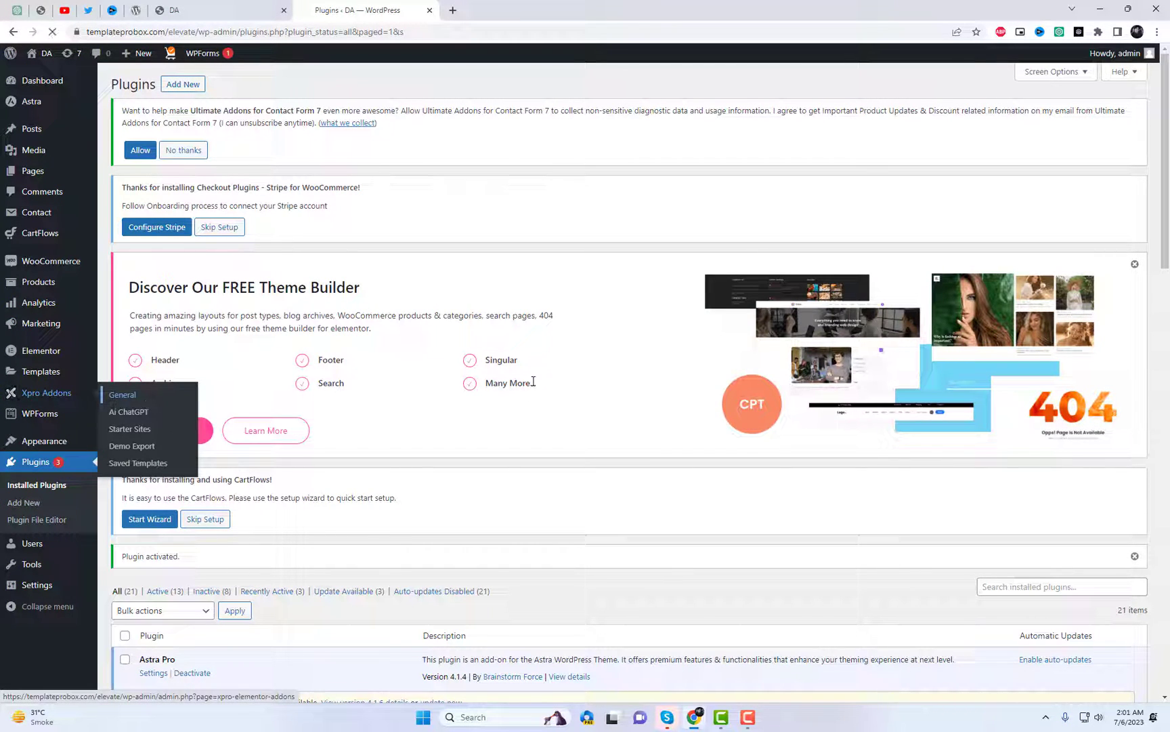
{"action": "left_click", "coordinate": [292, 326]}
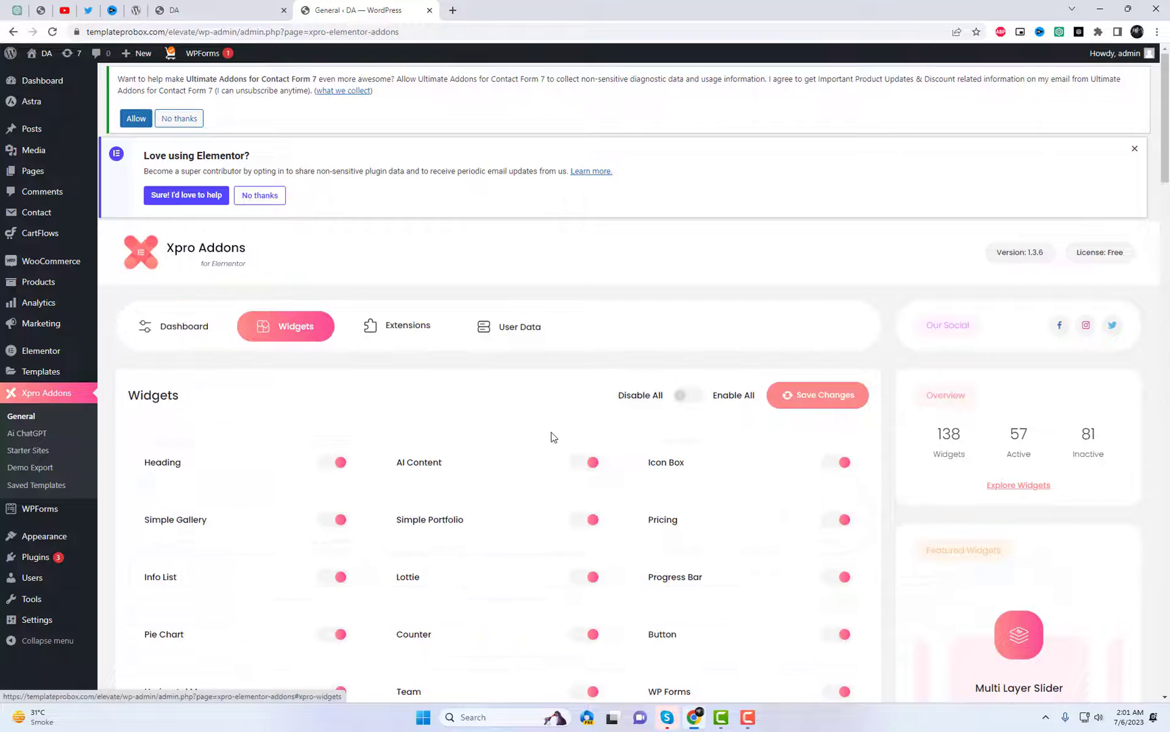
{"action": "key", "text": "ctrl+f"}
{"action": "type", "text": "block"}
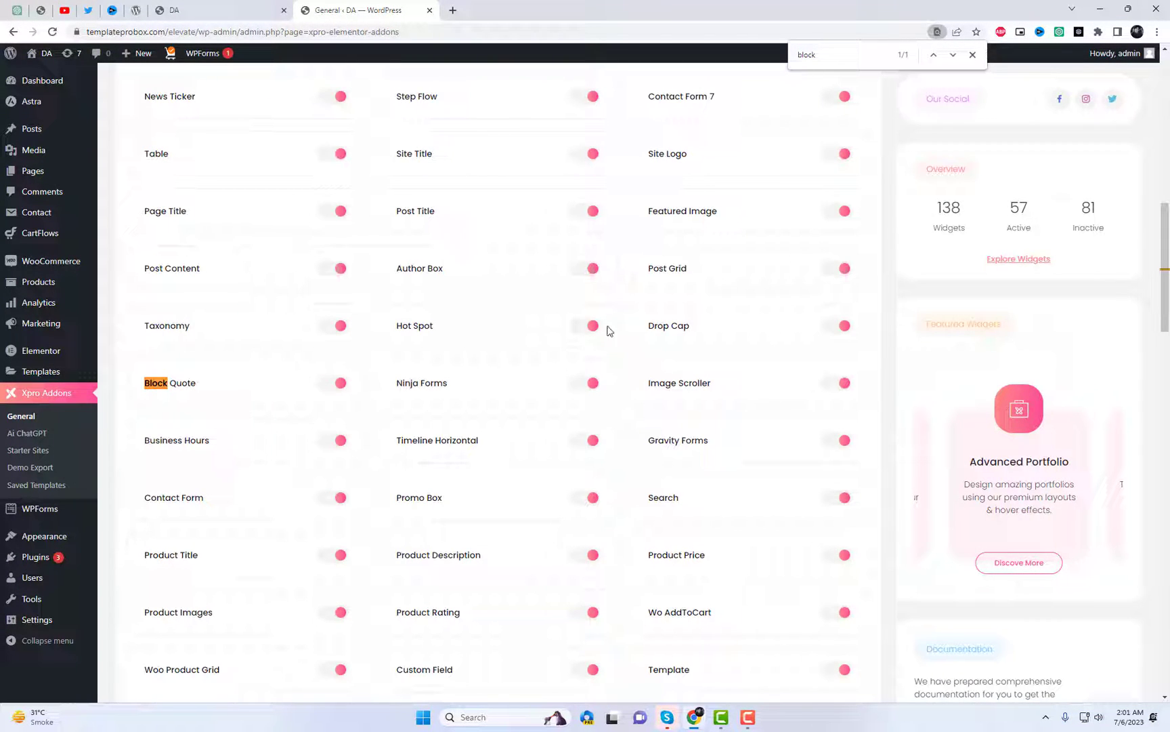
{"action": "scroll", "coordinate": [913, 360], "scroll_direction": "up", "scroll_amount": 8}
{"action": "scroll", "coordinate": [913, 360], "scroll_direction": "up", "scroll_amount": 3}
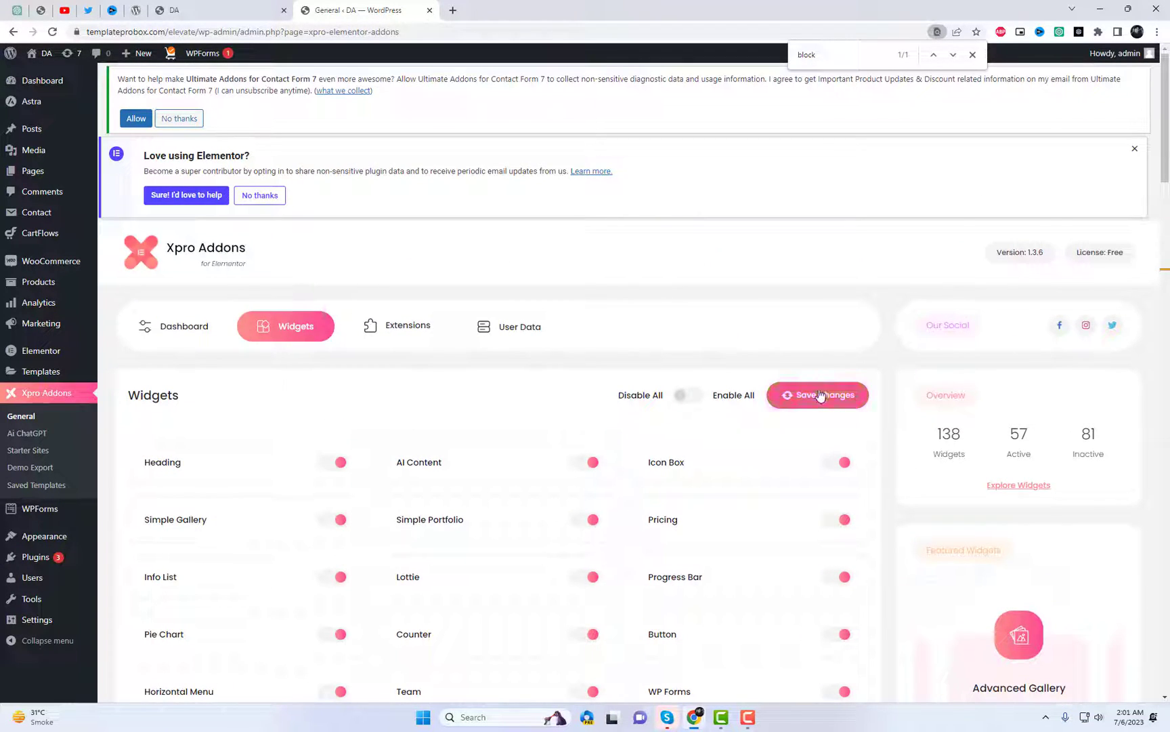
Open the home page in Elementor and add Xpro's Block Quote widget between the hero paragraph and the Shop Now button.
{"action": "left_click", "coordinate": [223, 10]}
{"action": "right_click", "coordinate": [309, 62]}
{"action": "left_click", "coordinate": [353, 69]}
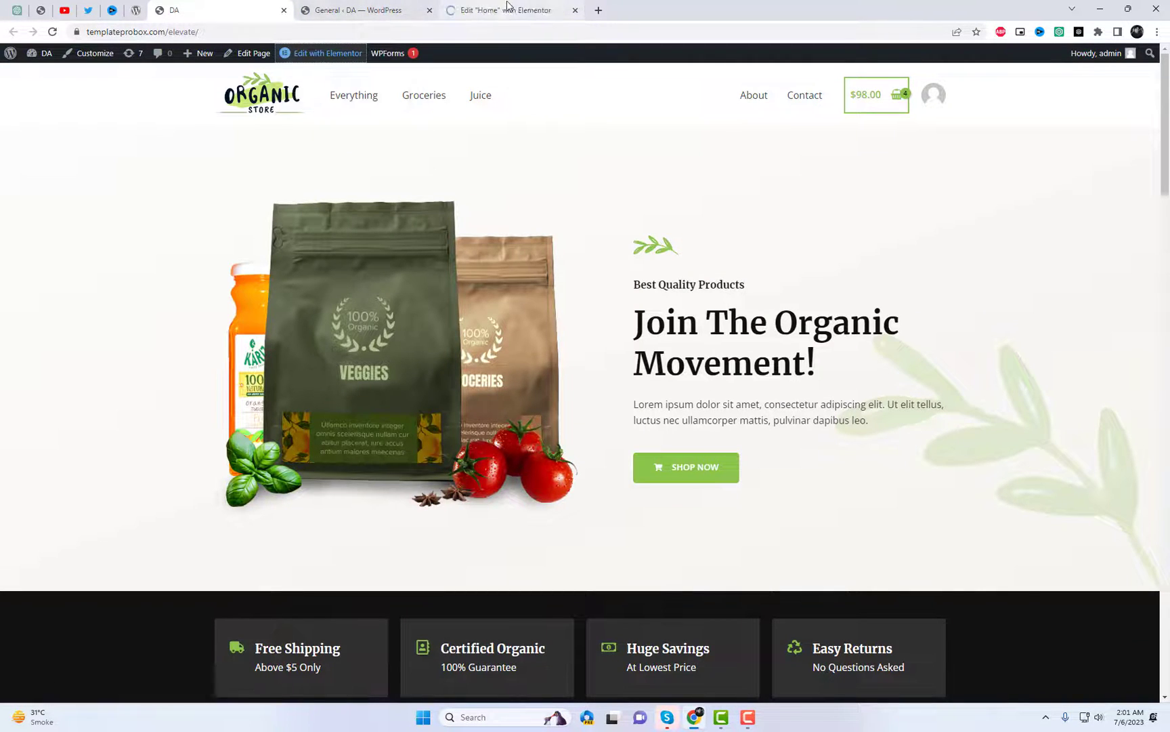
{"action": "left_click", "coordinate": [508, 10]}
{"action": "type", "text": "block"}
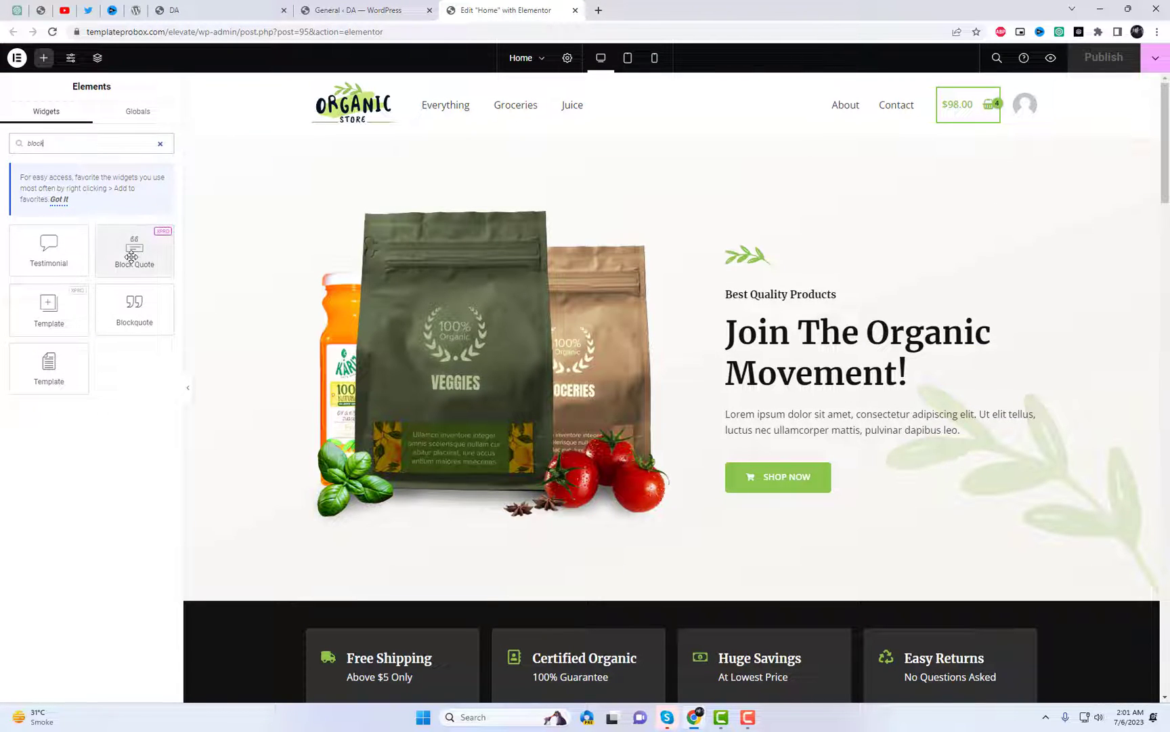
{"action": "left_click_drag", "start_coordinate": [134, 249], "coordinate": [785, 444]}
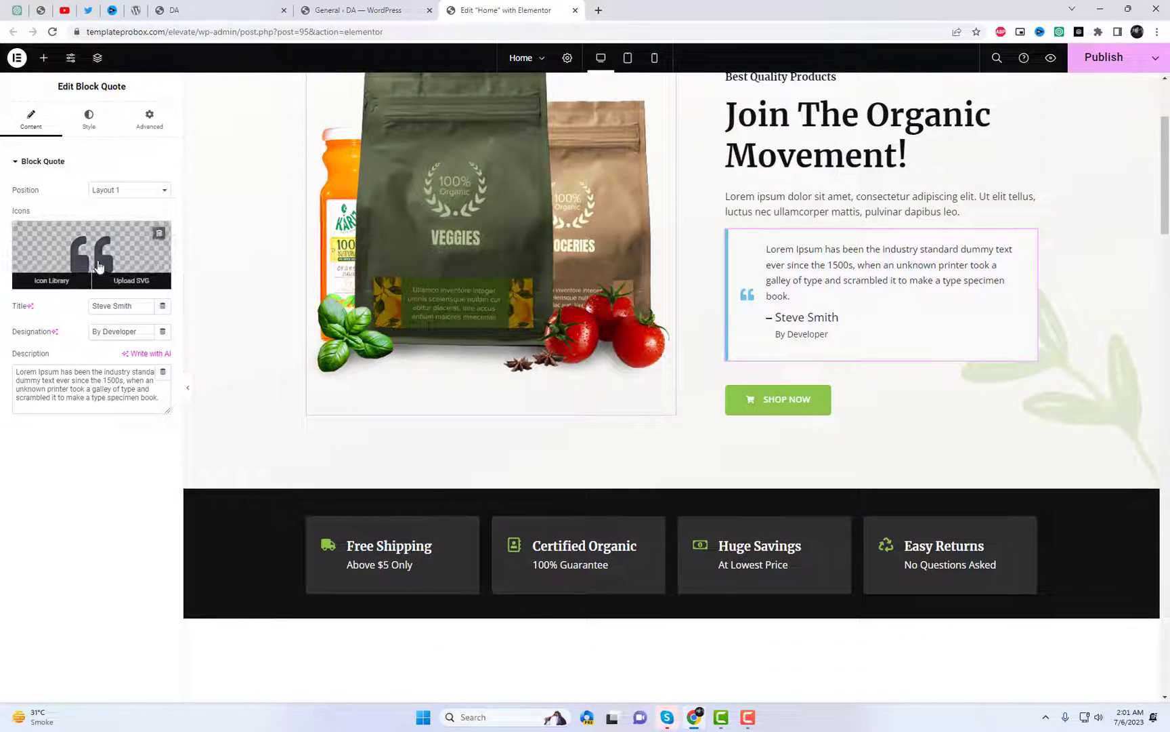
{"action": "left_click", "coordinate": [87, 130]}
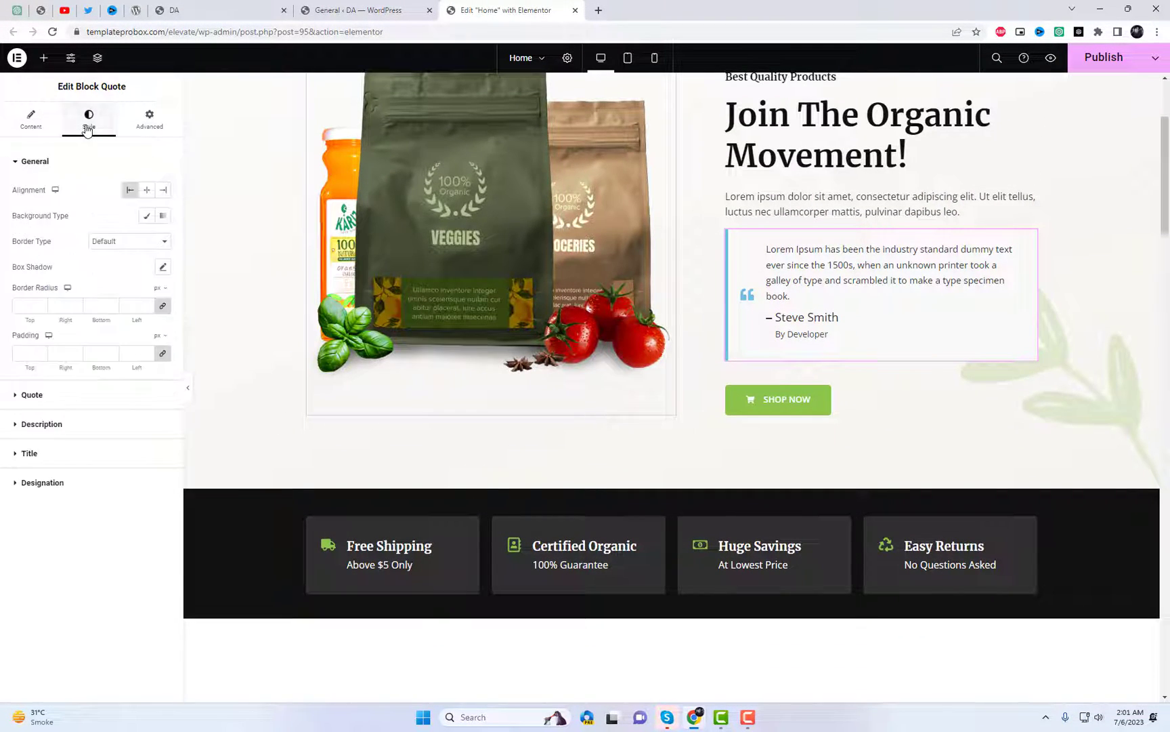
{"action": "left_click", "coordinate": [79, 401]}
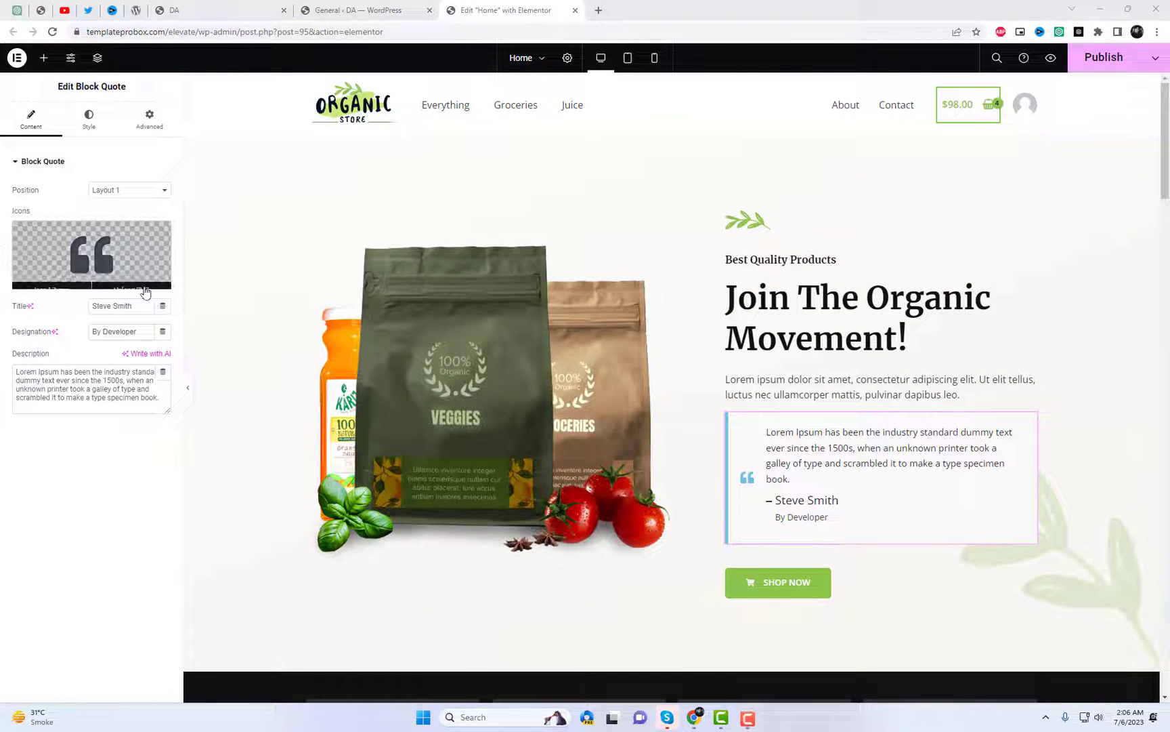
Set the block quote's title text to "Change Name".
{"action": "triple_click", "coordinate": [117, 306]}
{"action": "type", "text": "change Name"}
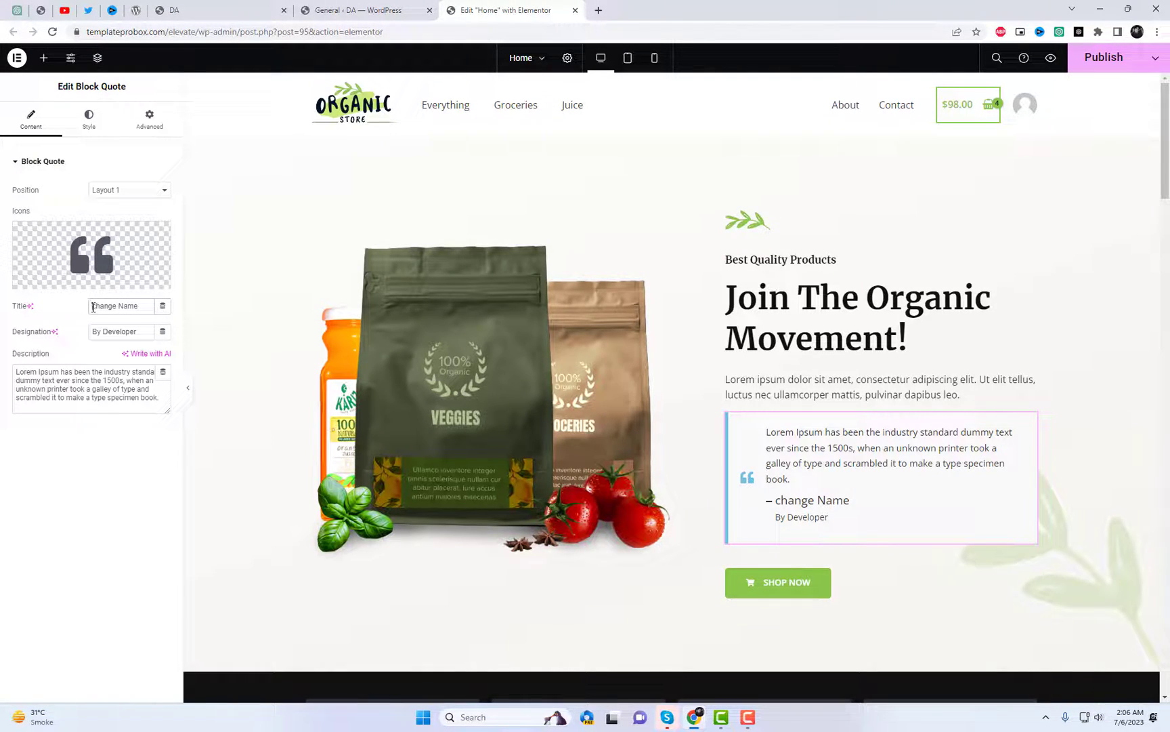
{"action": "type", "text": "C"}
{"action": "left_click_drag", "start_coordinate": [143, 332], "coordinate": [80, 332]}
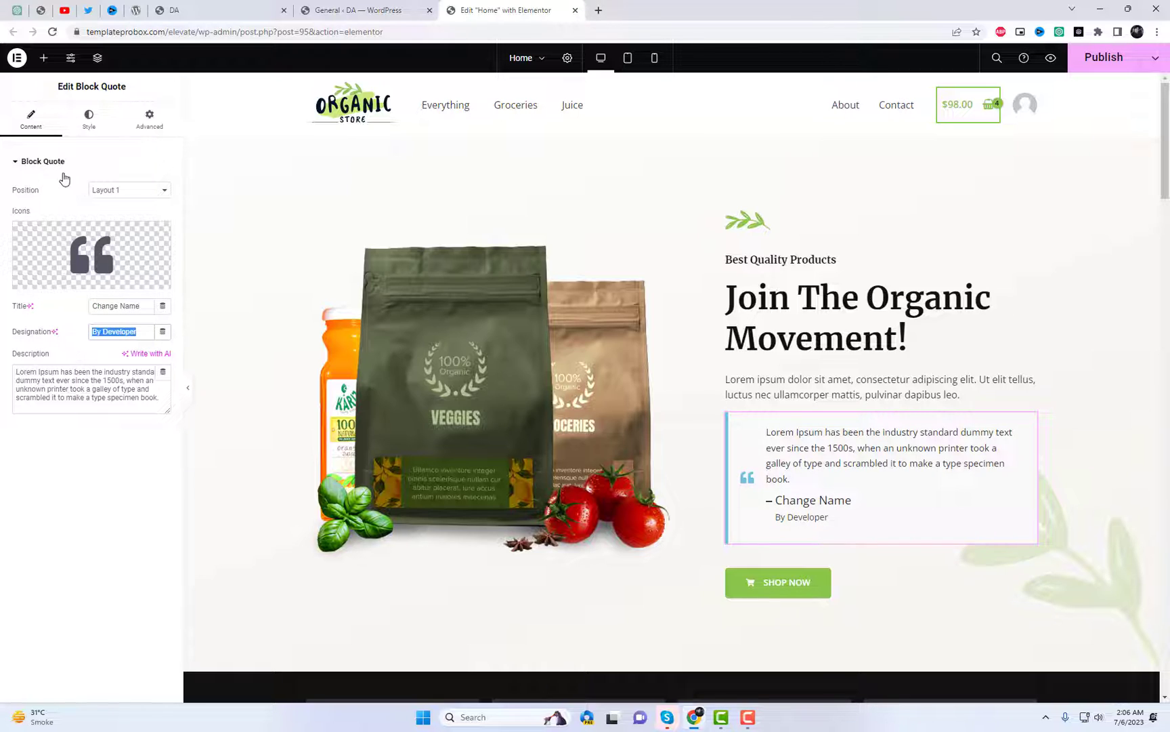
Give the block quote a Classic background filled with the global Theme Color 1.
{"action": "left_click", "coordinate": [93, 126]}
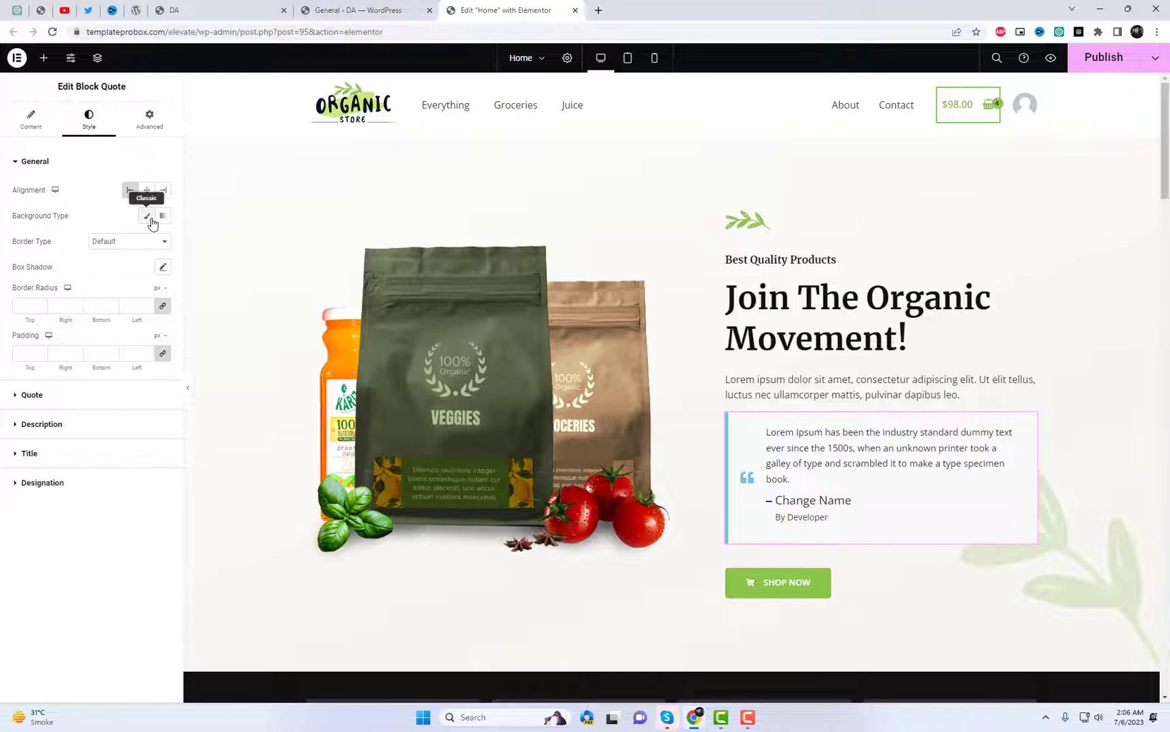
{"action": "left_click", "coordinate": [150, 218]}
{"action": "left_click", "coordinate": [163, 242]}
{"action": "left_click_drag", "start_coordinate": [155, 302], "coordinate": [93, 302]}
{"action": "left_click", "coordinate": [146, 241]}
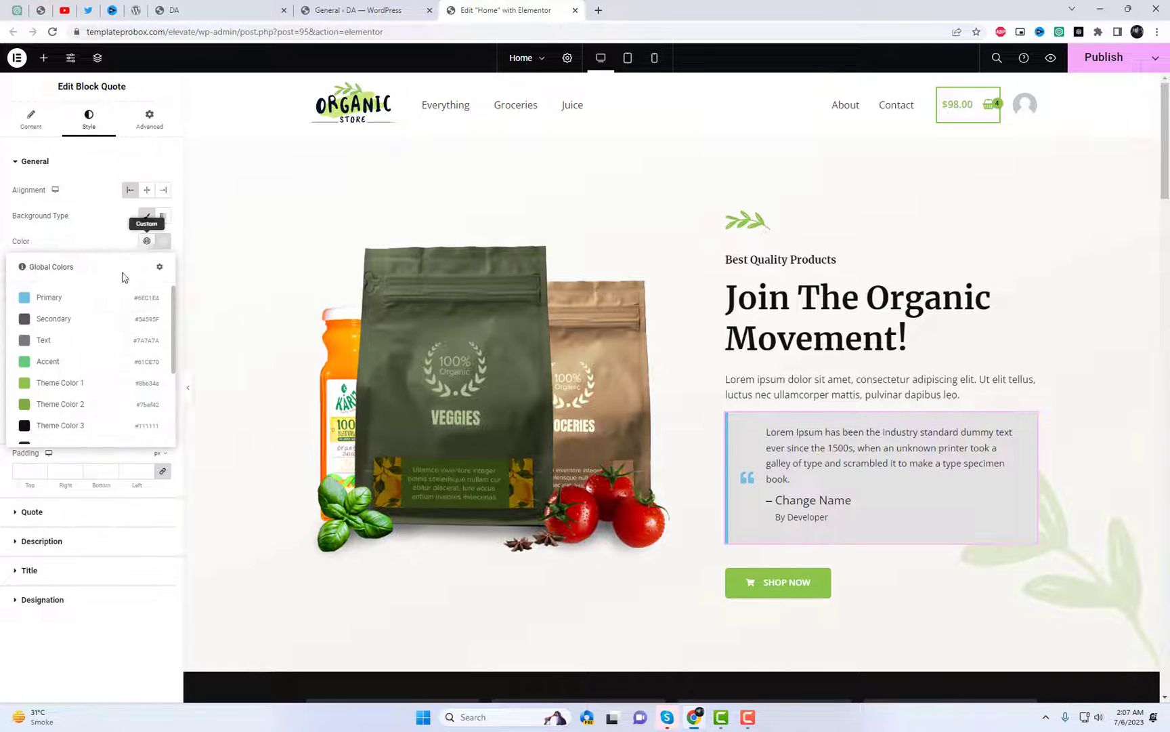
{"action": "left_click_drag", "start_coordinate": [86, 363], "coordinate": [82, 380]}
{"action": "left_click", "coordinate": [79, 382]}
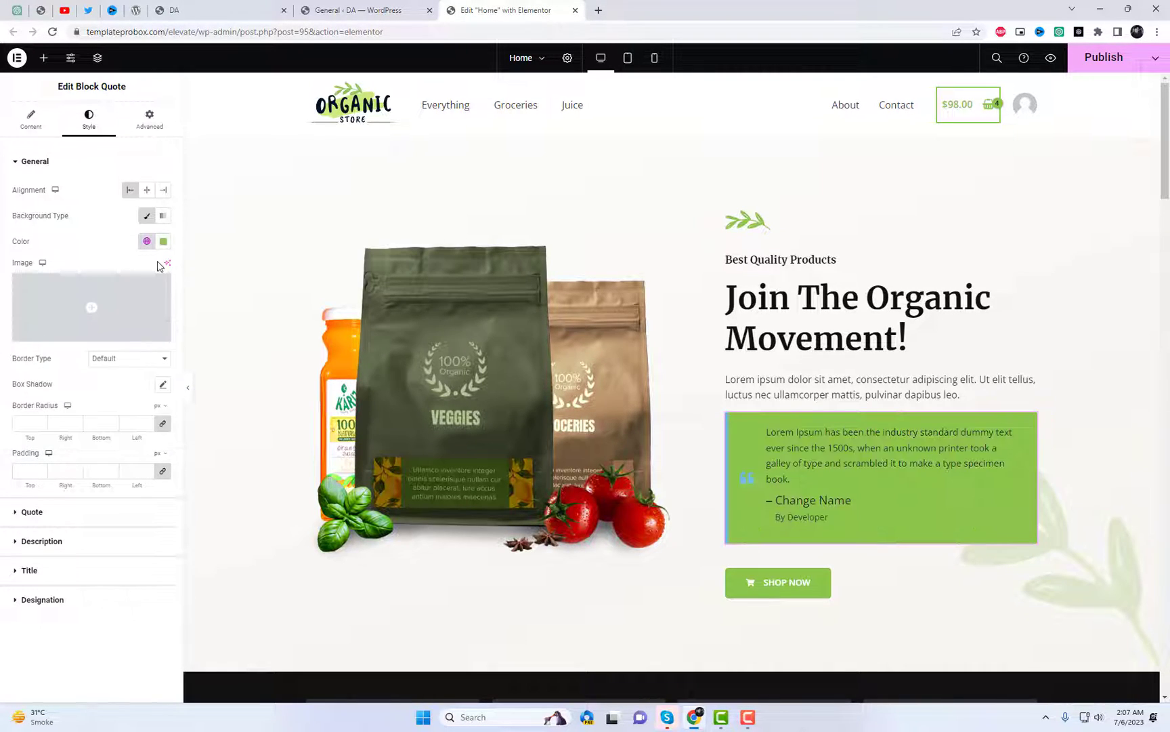
Change the block quote's background to the custom pale green #F2FFE4.
{"action": "left_click", "coordinate": [163, 241]}
{"action": "type", "text": "#F2FFE4"}
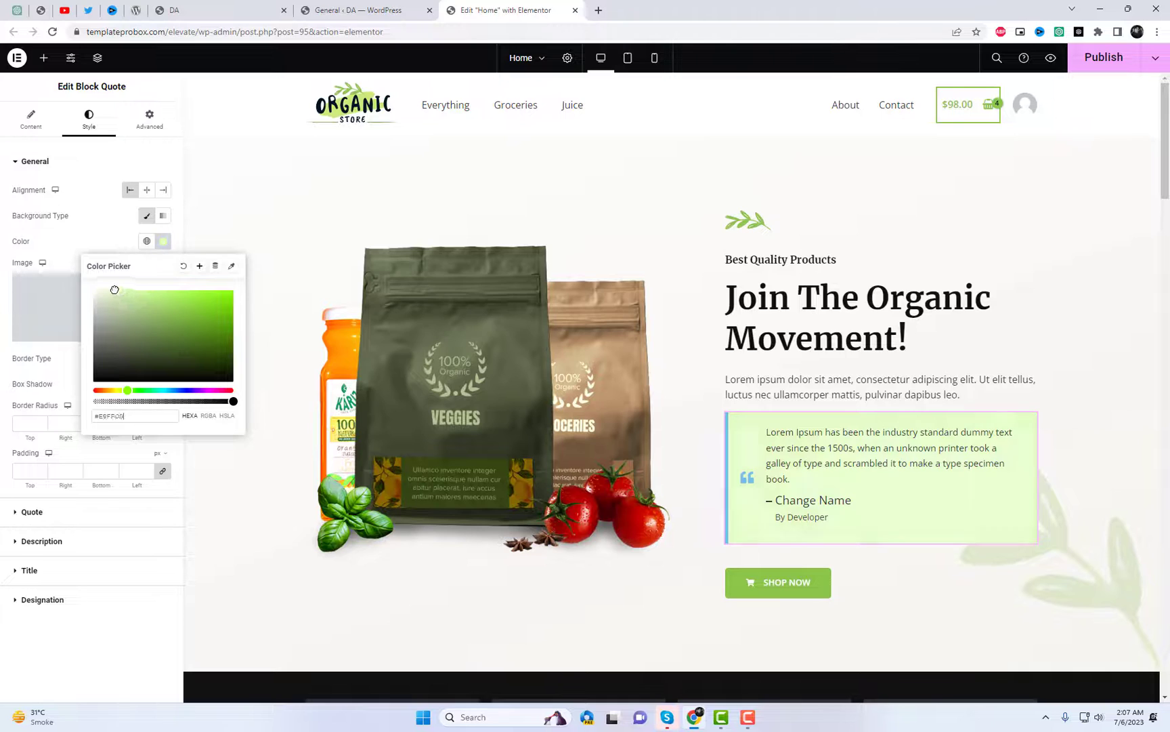
{"action": "left_click", "coordinate": [86, 235]}
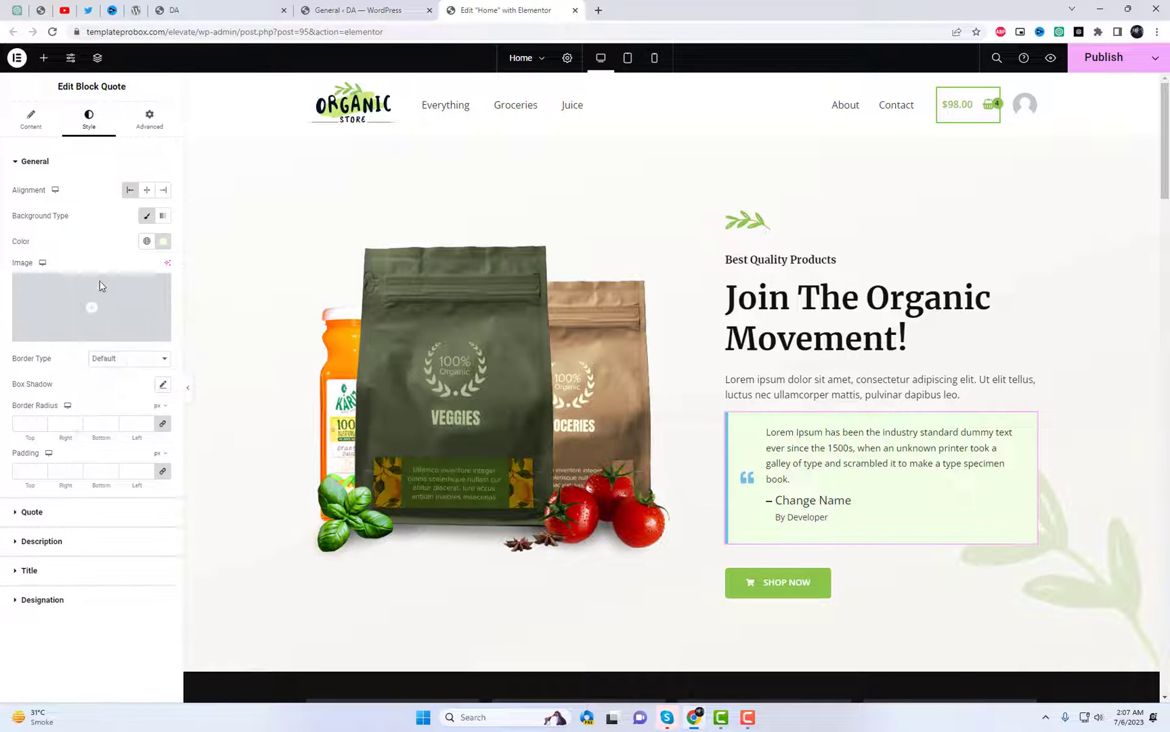
Give the block quote a solid 1 px border in a green global theme color, with a 5 px corner radius.
{"action": "left_click", "coordinate": [126, 359]}
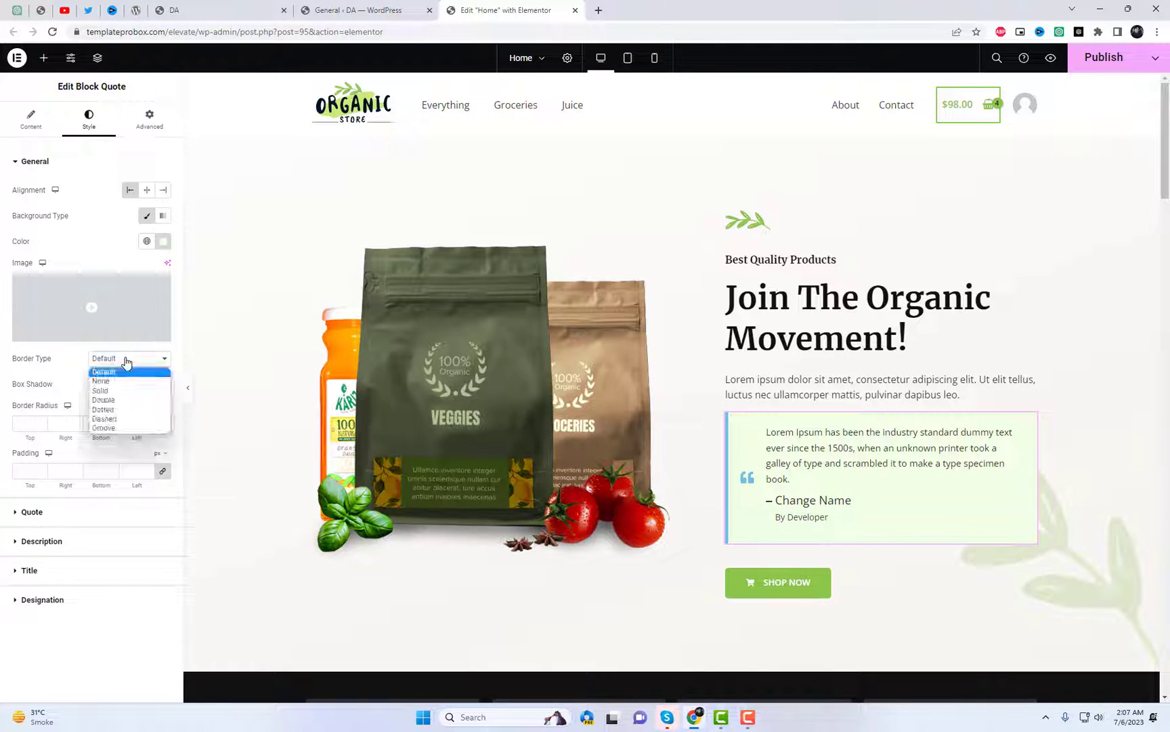
{"action": "left_click", "coordinate": [107, 390]}
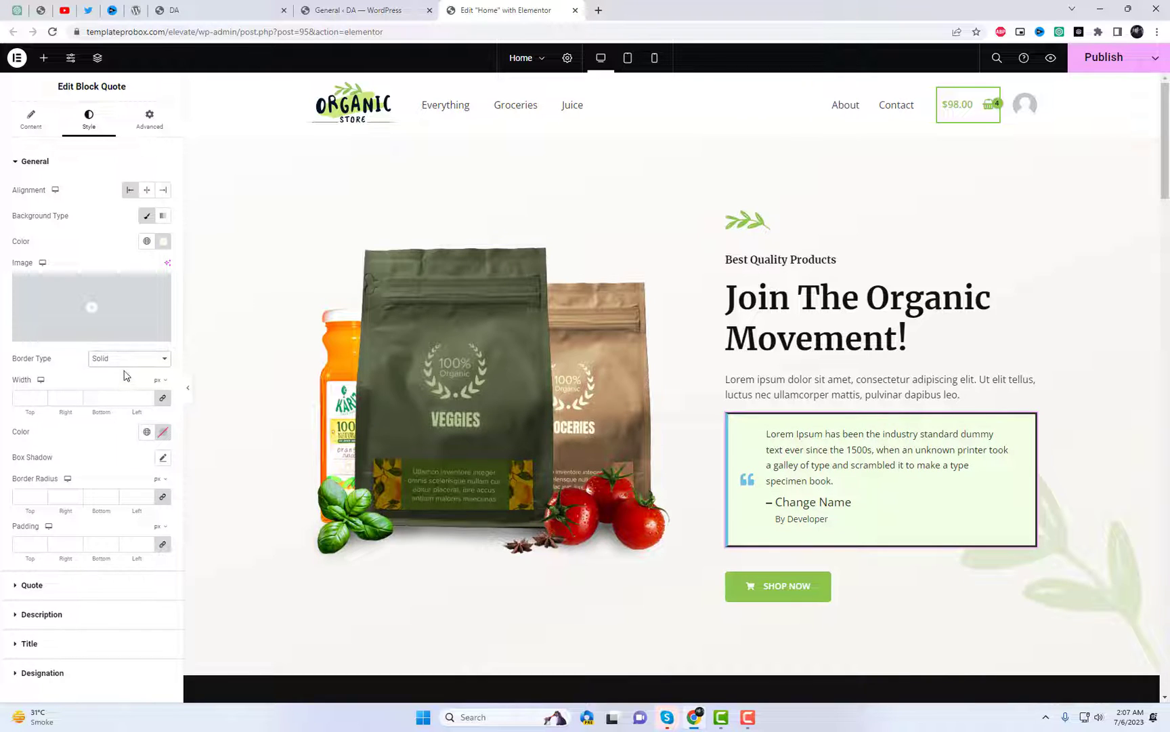
{"action": "left_click", "coordinate": [162, 431]}
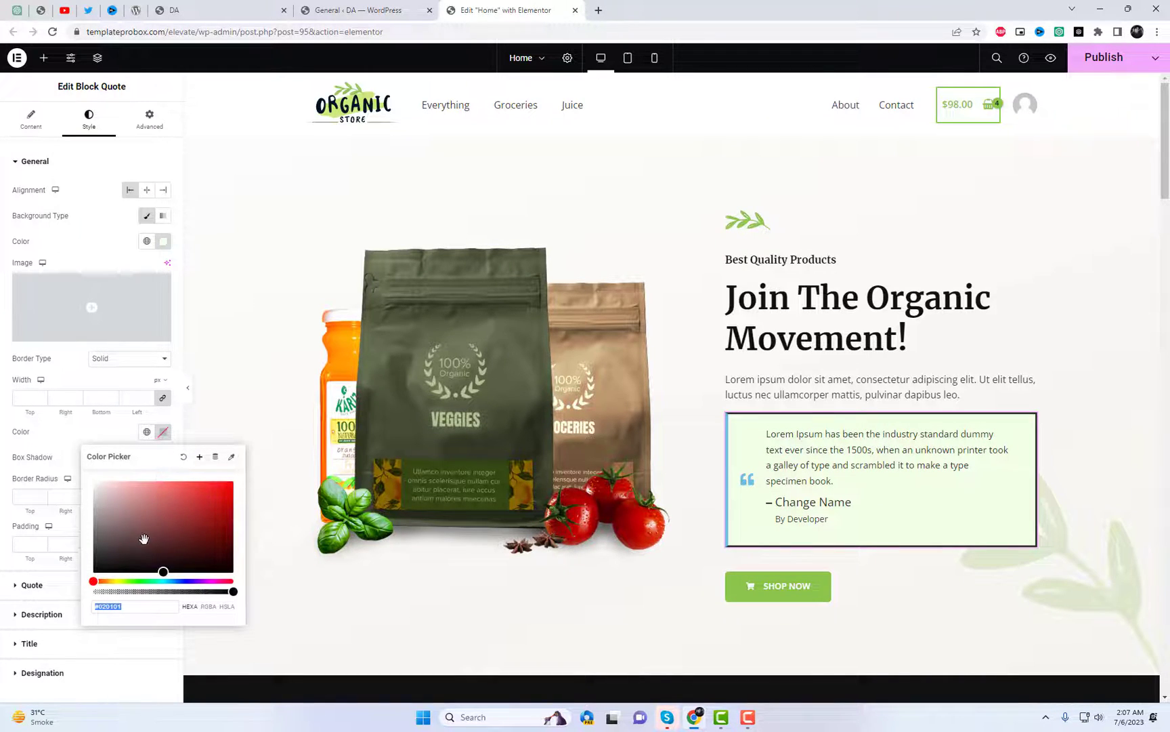
{"action": "left_click", "coordinate": [146, 431]}
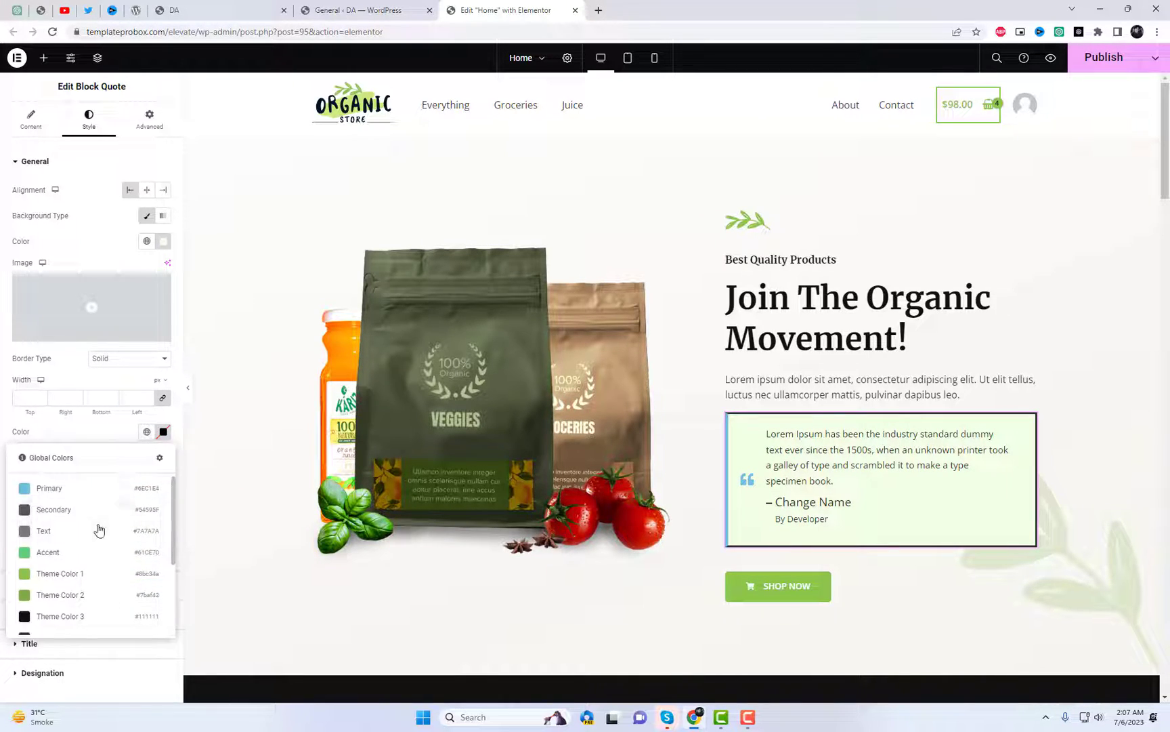
{"action": "left_click", "coordinate": [83, 586]}
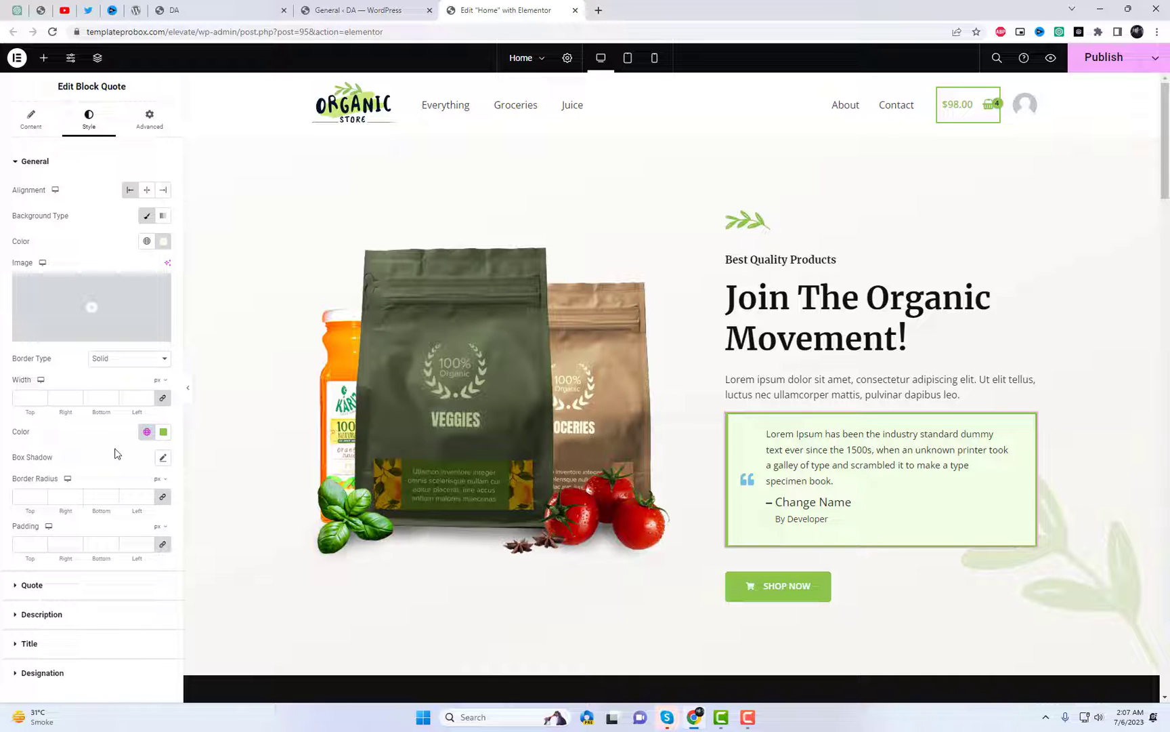
{"action": "left_click", "coordinate": [30, 398]}
{"action": "type", "text": "1"}
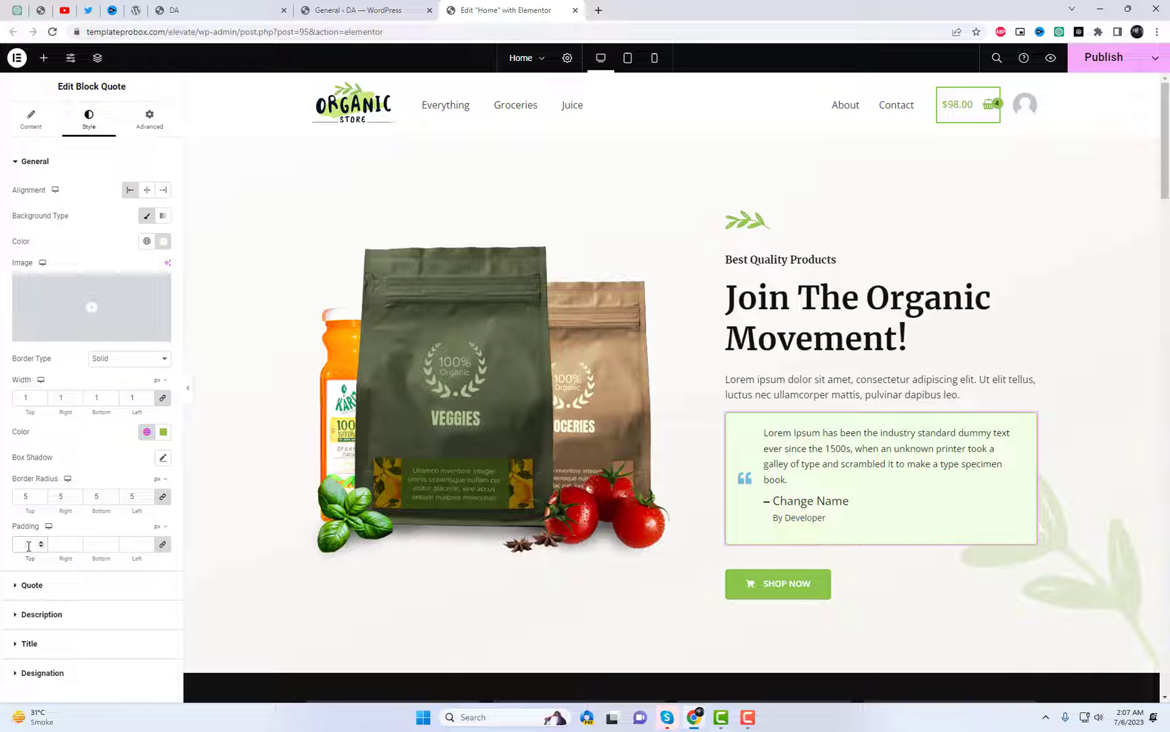
Set the block quote's padding to 20 px on all sides.
{"action": "left_click", "coordinate": [29, 543]}
{"action": "type", "text": "5"}
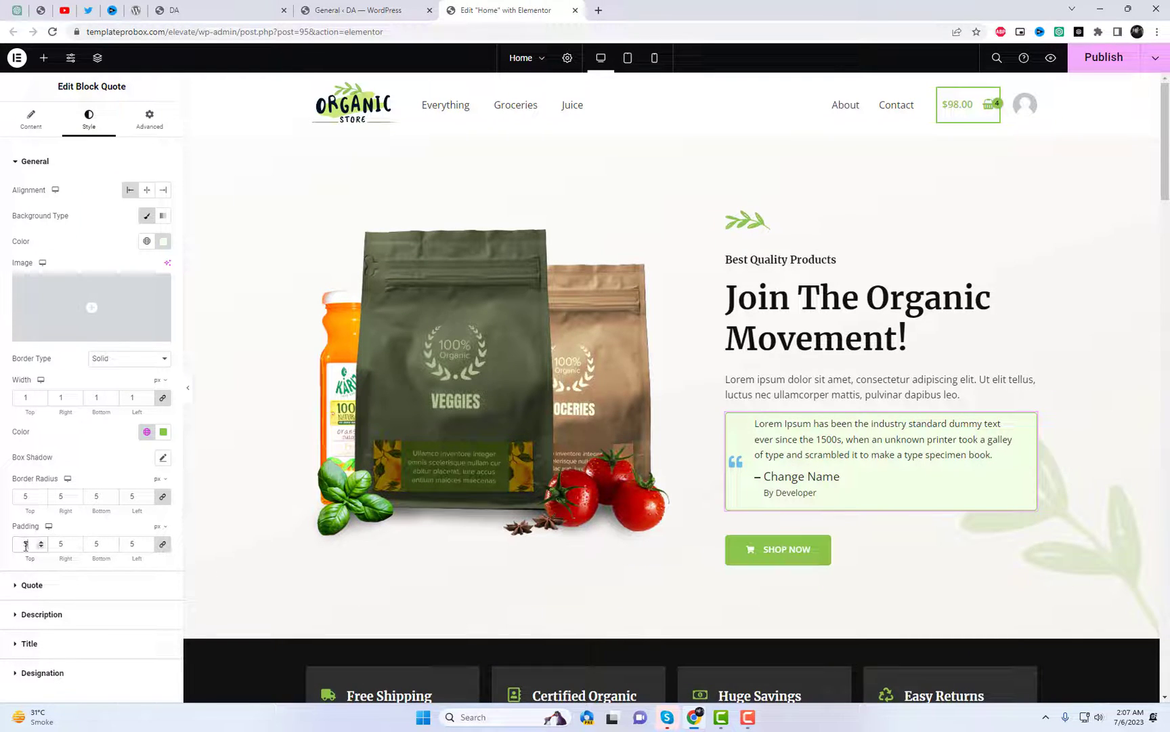
{"action": "key", "text": "BackSpace"}
{"action": "type", "text": "10"}
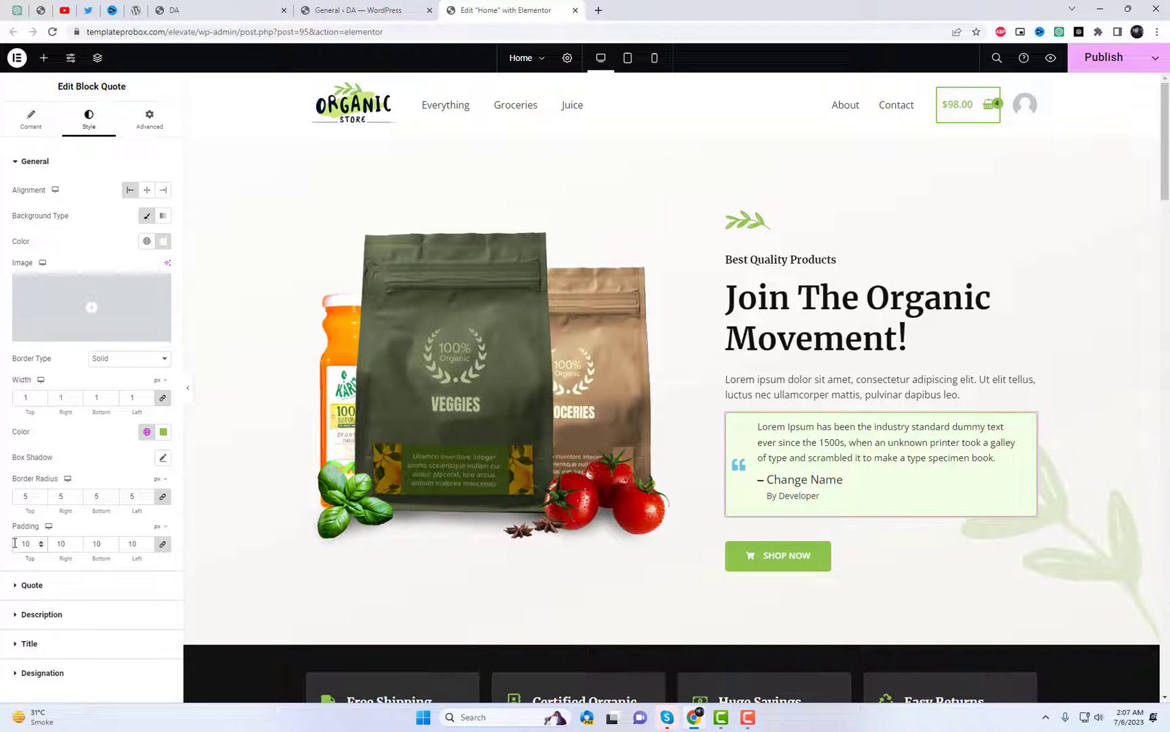
{"action": "double_click", "coordinate": [30, 544]}
{"action": "type", "text": "20"}
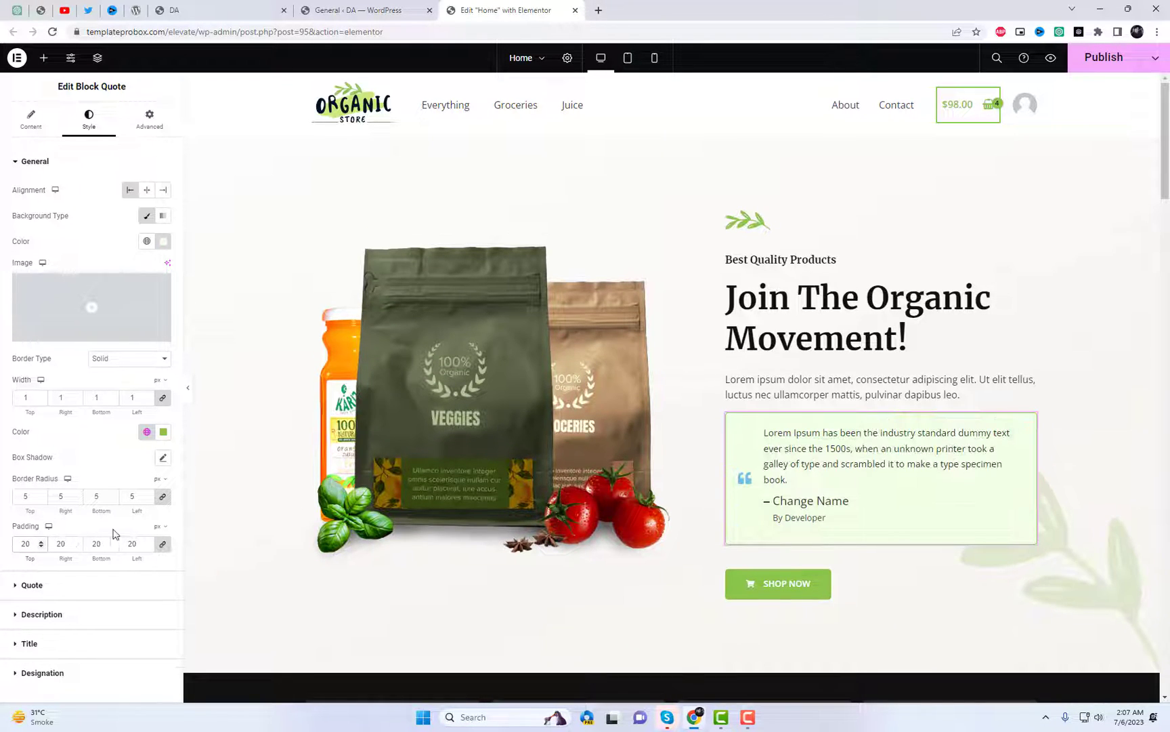
Color the block quote's quote icon with the global Theme Color 1.
{"action": "left_click", "coordinate": [32, 585]}
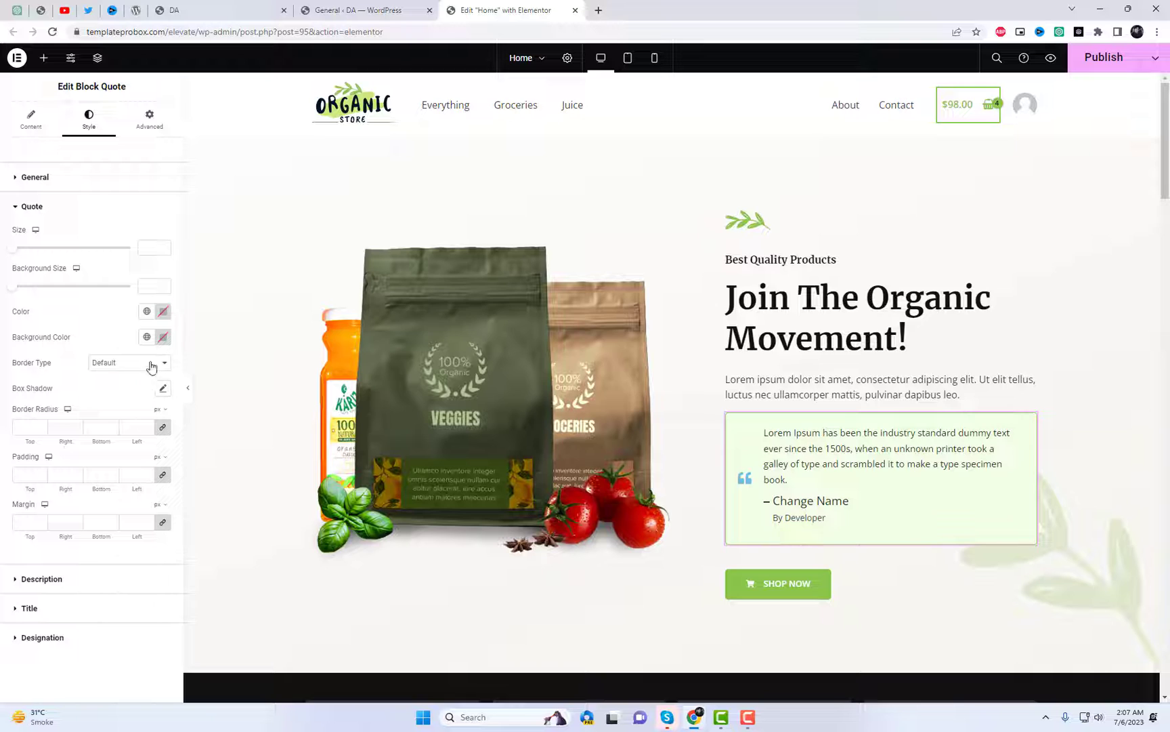
{"action": "left_click", "coordinate": [163, 312]}
{"action": "left_click_drag", "start_coordinate": [158, 358], "coordinate": [172, 432]}
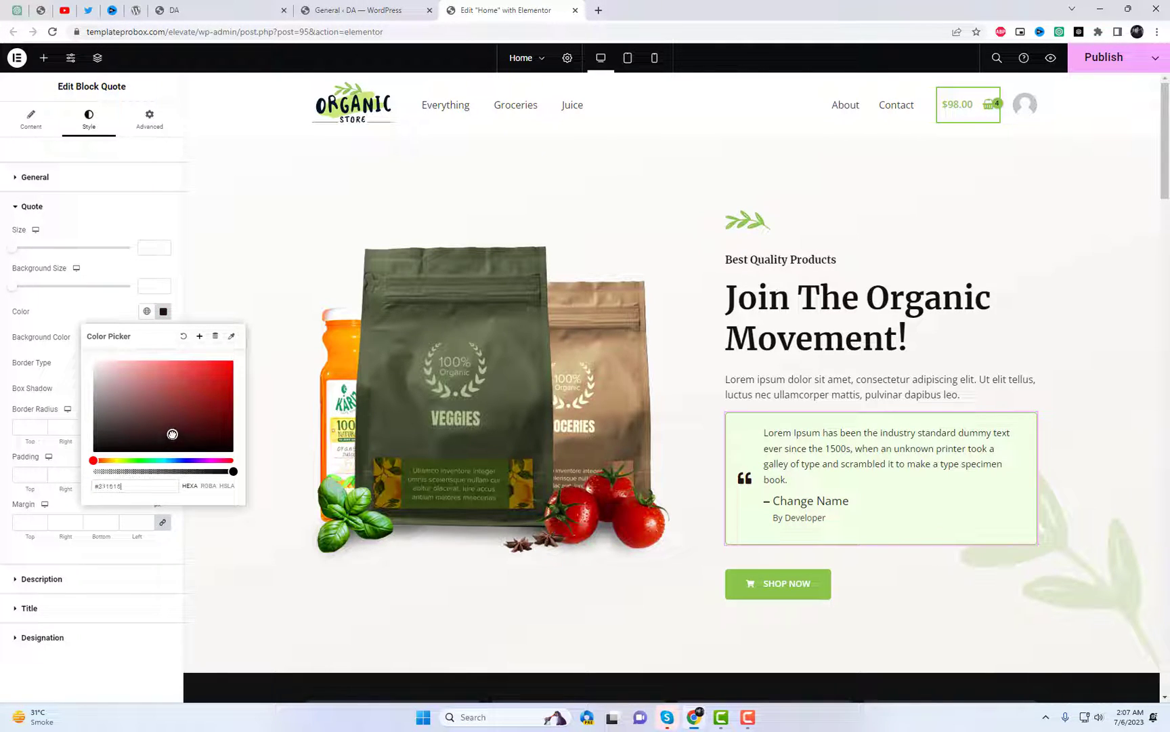
{"action": "left_click", "coordinate": [152, 321]}
{"action": "left_click", "coordinate": [147, 312]}
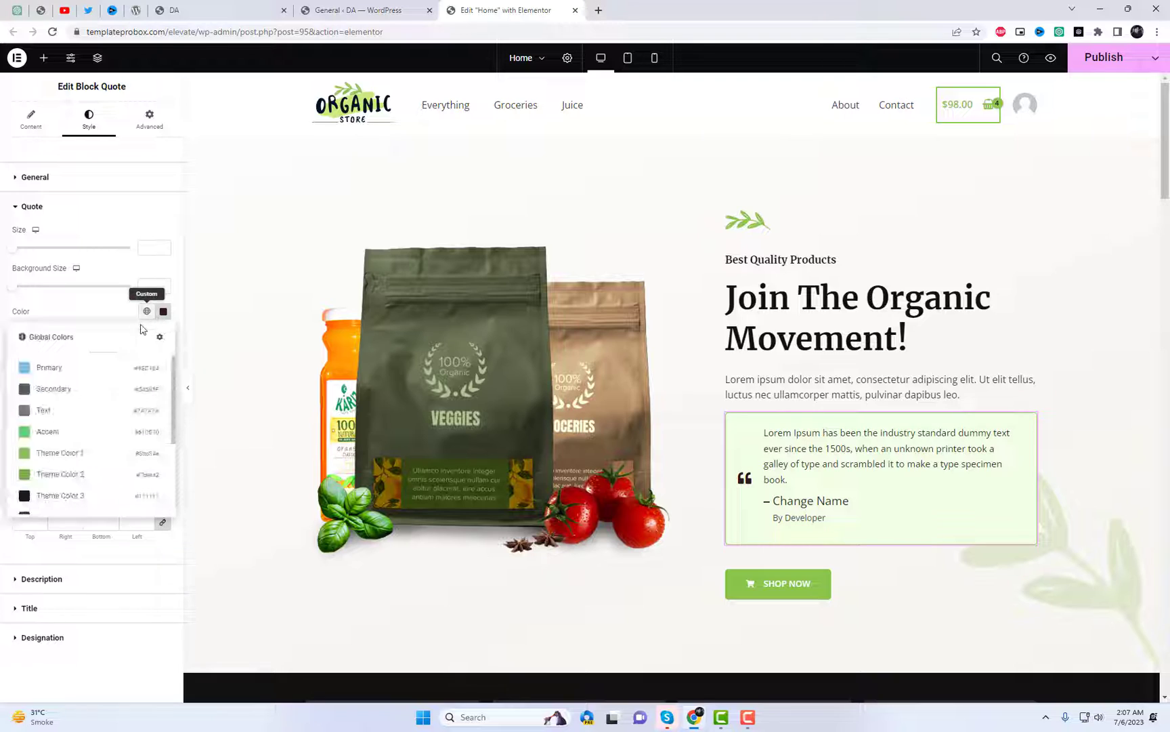
{"action": "left_click", "coordinate": [87, 454]}
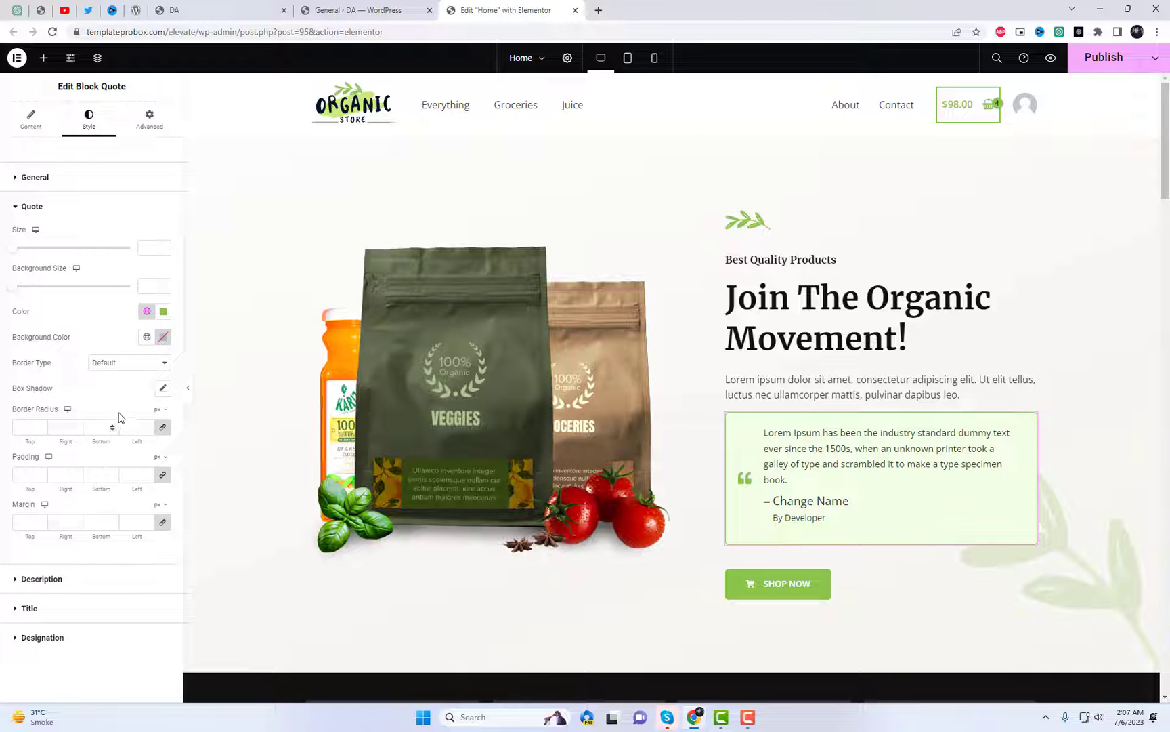
Give the quote icon a custom pale green background color.
{"action": "left_click", "coordinate": [147, 338]}
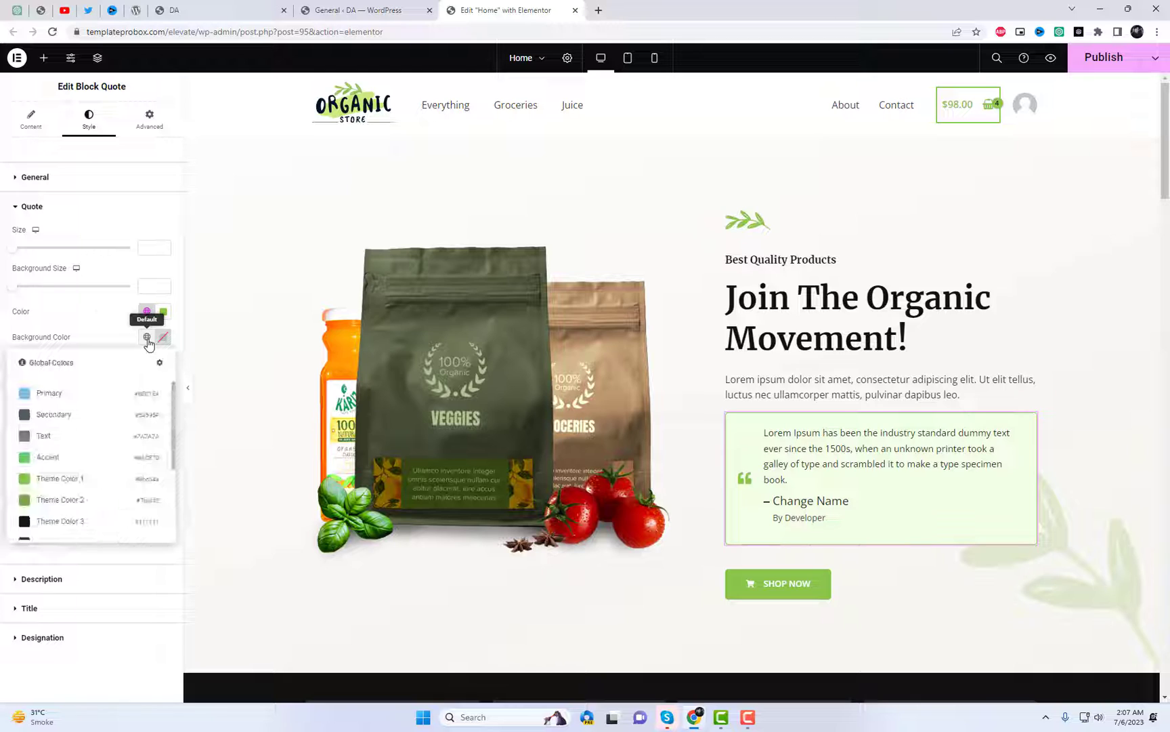
{"action": "left_click", "coordinate": [68, 459]}
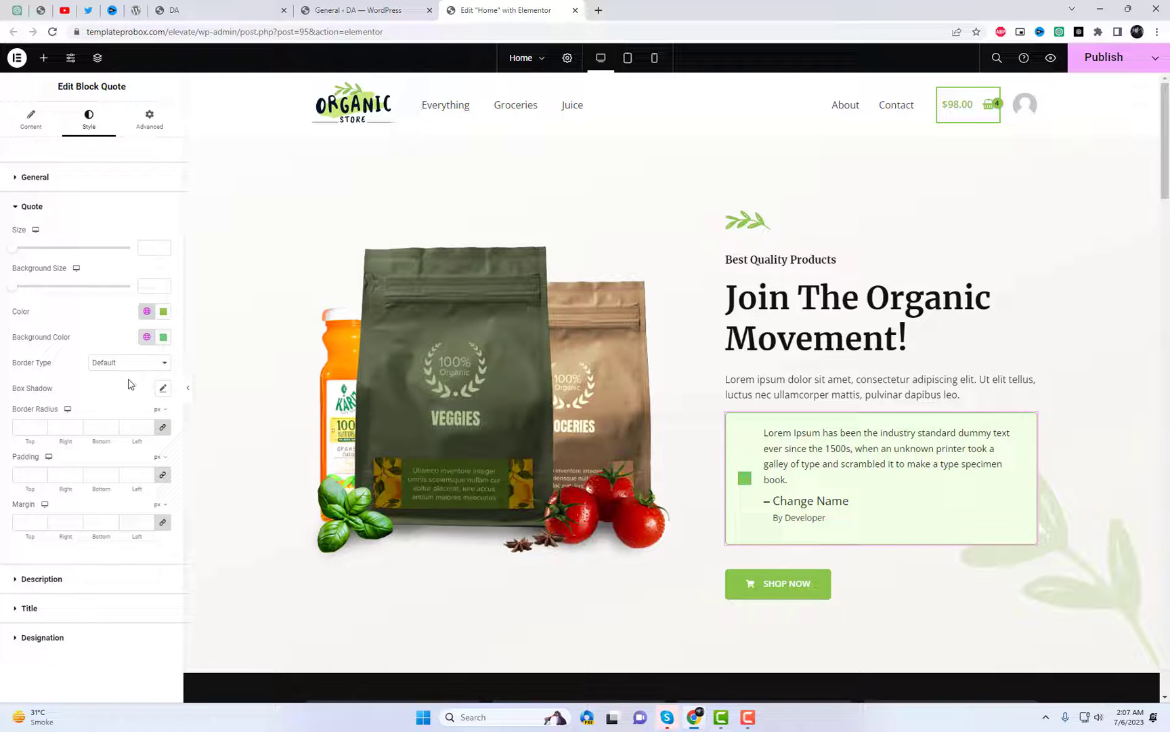
{"action": "left_click", "coordinate": [163, 336]}
{"action": "left_click", "coordinate": [93, 386]}
{"action": "left_click_drag", "start_coordinate": [93, 386], "coordinate": [112, 390]}
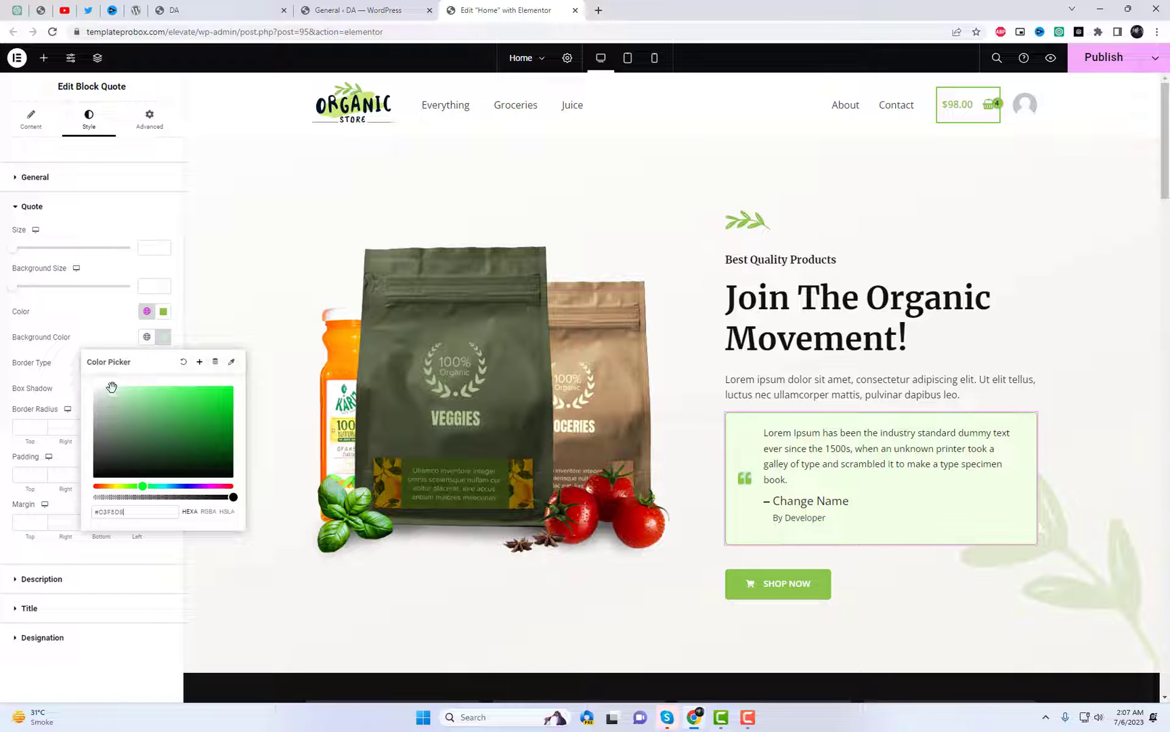
{"action": "left_click", "coordinate": [80, 340]}
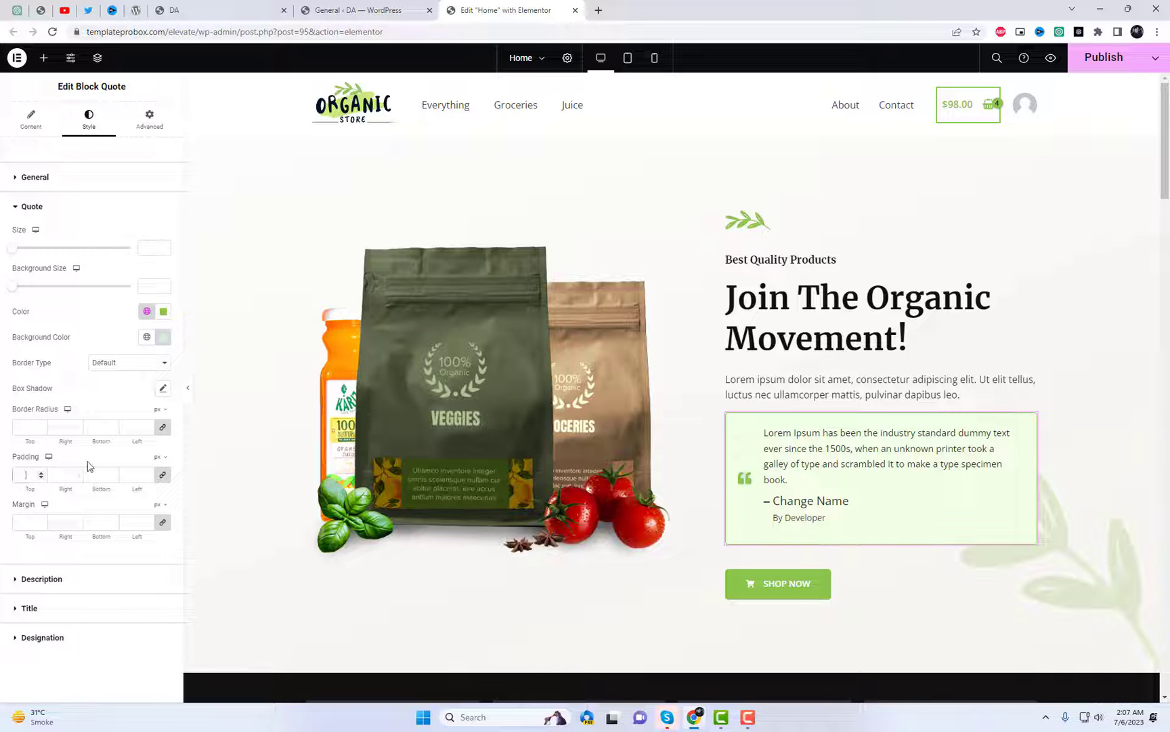
Set the quote icon's padding to 20 px on all sides and its border radius to 50.
{"action": "type", "text": "20"}
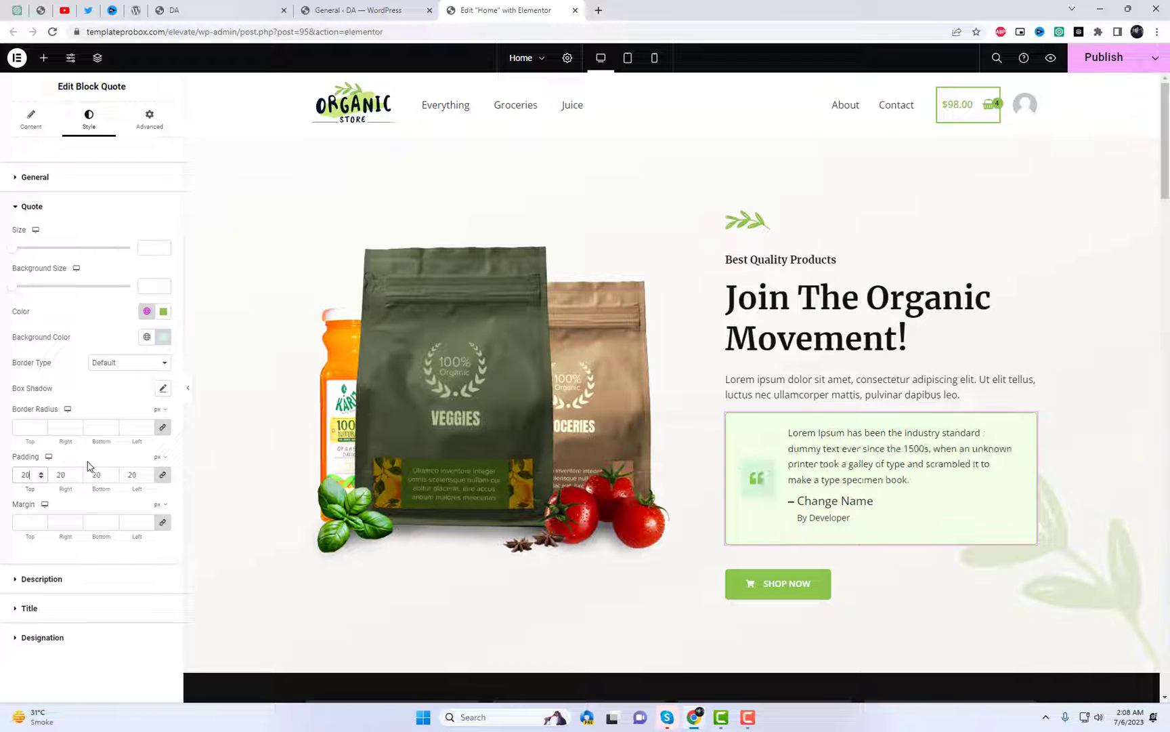
{"action": "left_click", "coordinate": [161, 420]}
{"action": "left_click", "coordinate": [35, 428]}
{"action": "type", "text": "50"}
Set the block quote's description text to a custom black color.
{"action": "left_click", "coordinate": [80, 579]}
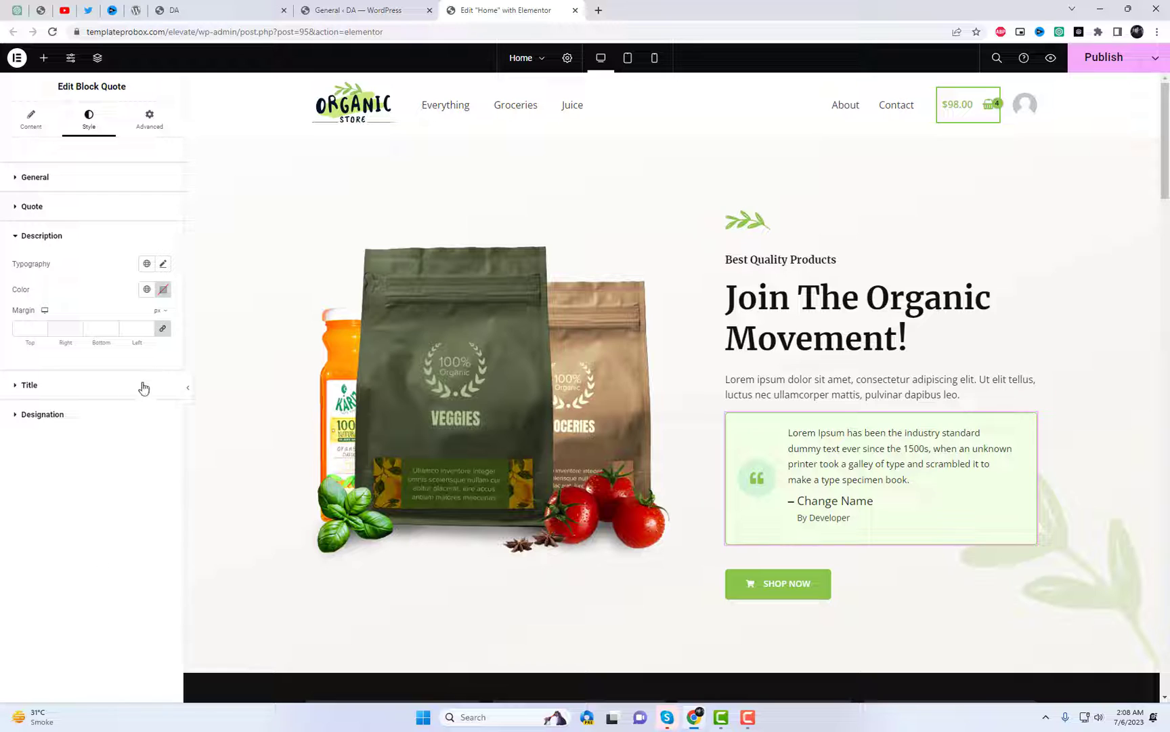
{"action": "left_click", "coordinate": [163, 289]}
{"action": "mouse_move", "coordinate": [162, 426]}
{"action": "left_mouse_down"}
{"action": "mouse_move", "coordinate": [173, 393]}
{"action": "mouse_move", "coordinate": [185, 418]}
{"action": "mouse_move", "coordinate": [174, 366]}
{"action": "mouse_move", "coordinate": [190, 417]}
{"action": "left_mouse_up"}
{"action": "left_click", "coordinate": [81, 551]}
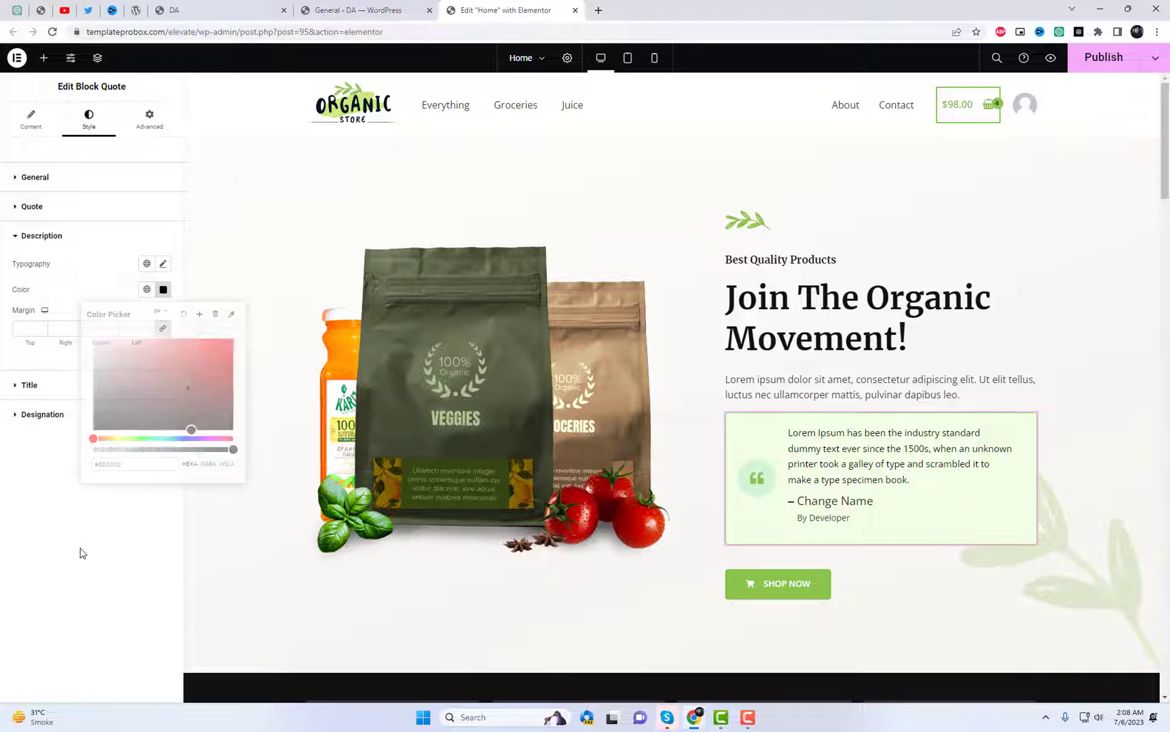
Set the block quote's designation text to a custom dark maroon color.
{"action": "left_click", "coordinate": [77, 396]}
{"action": "left_click", "coordinate": [87, 420]}
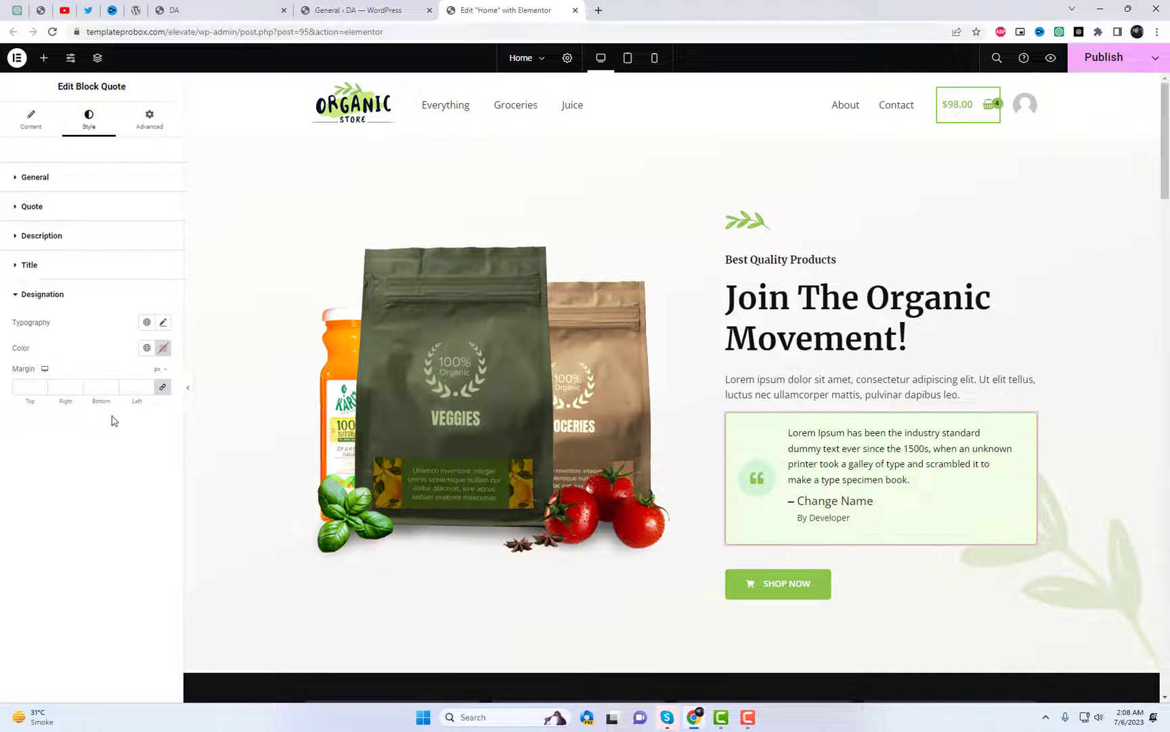
{"action": "left_click", "coordinate": [163, 347]}
{"action": "mouse_move", "coordinate": [163, 483]}
{"action": "left_mouse_down"}
{"action": "mouse_move", "coordinate": [186, 462]}
{"action": "mouse_move", "coordinate": [176, 447]}
{"action": "left_mouse_up"}
{"action": "left_click", "coordinate": [81, 575]}
Publish the home page and reload its live version to check the styled block quote.
{"action": "left_click", "coordinate": [1105, 58]}
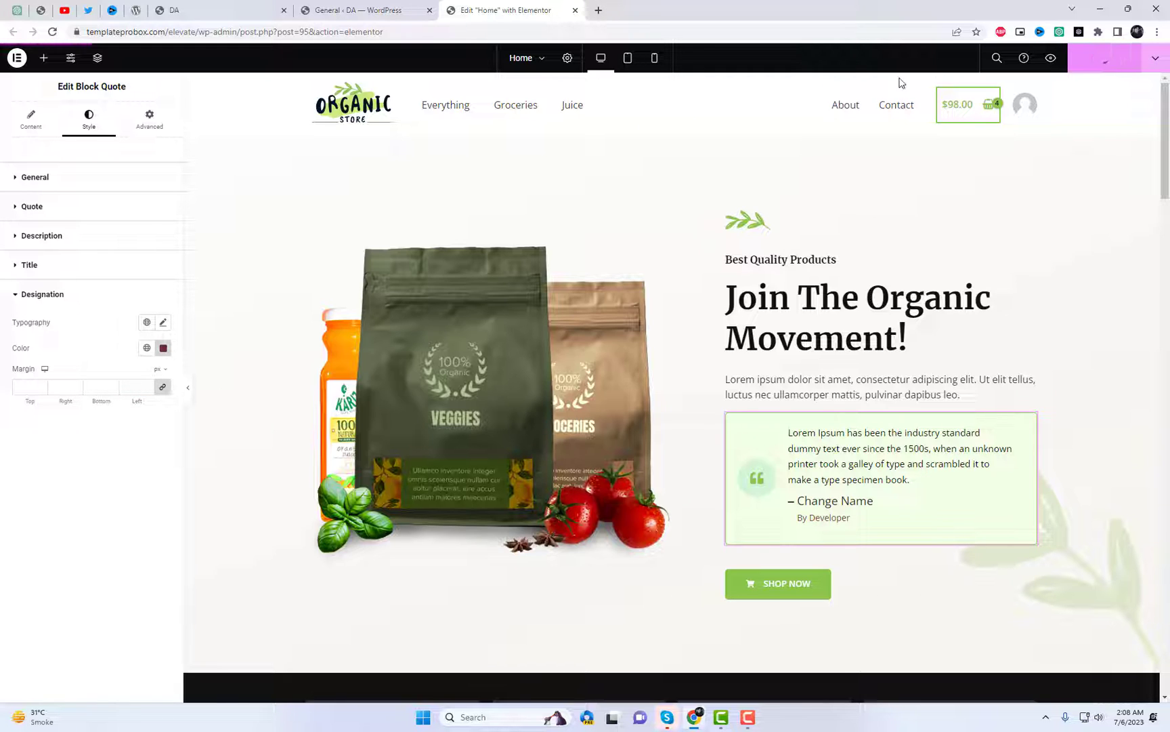
{"action": "left_click", "coordinate": [263, 8]}
{"action": "right_click", "coordinate": [593, 153]}
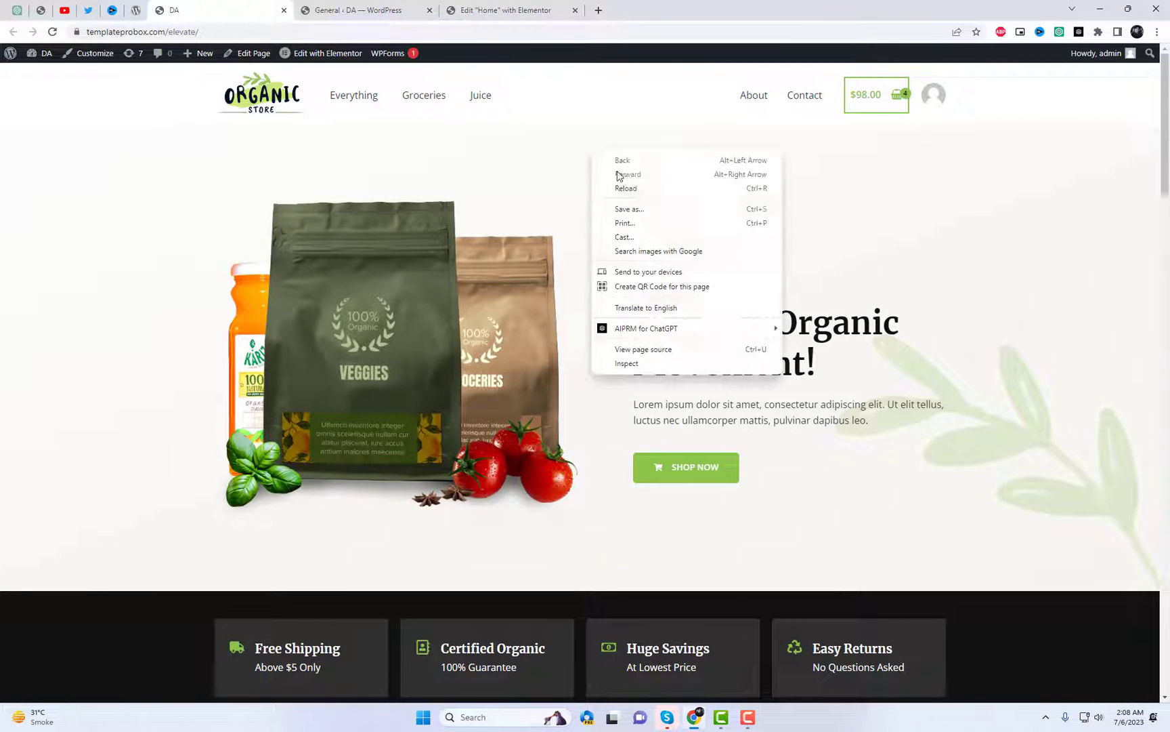
{"action": "left_click", "coordinate": [629, 188]}
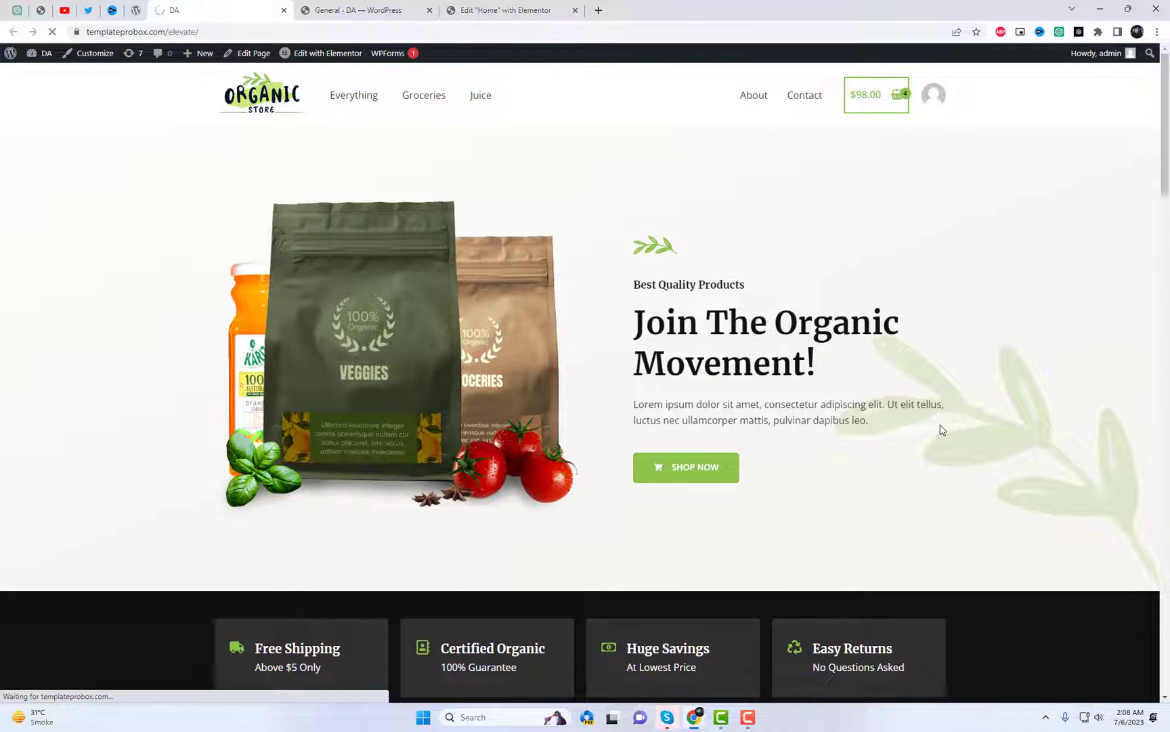
{"action": "scroll", "coordinate": [944, 429], "scroll_direction": "down", "scroll_amount": 2}
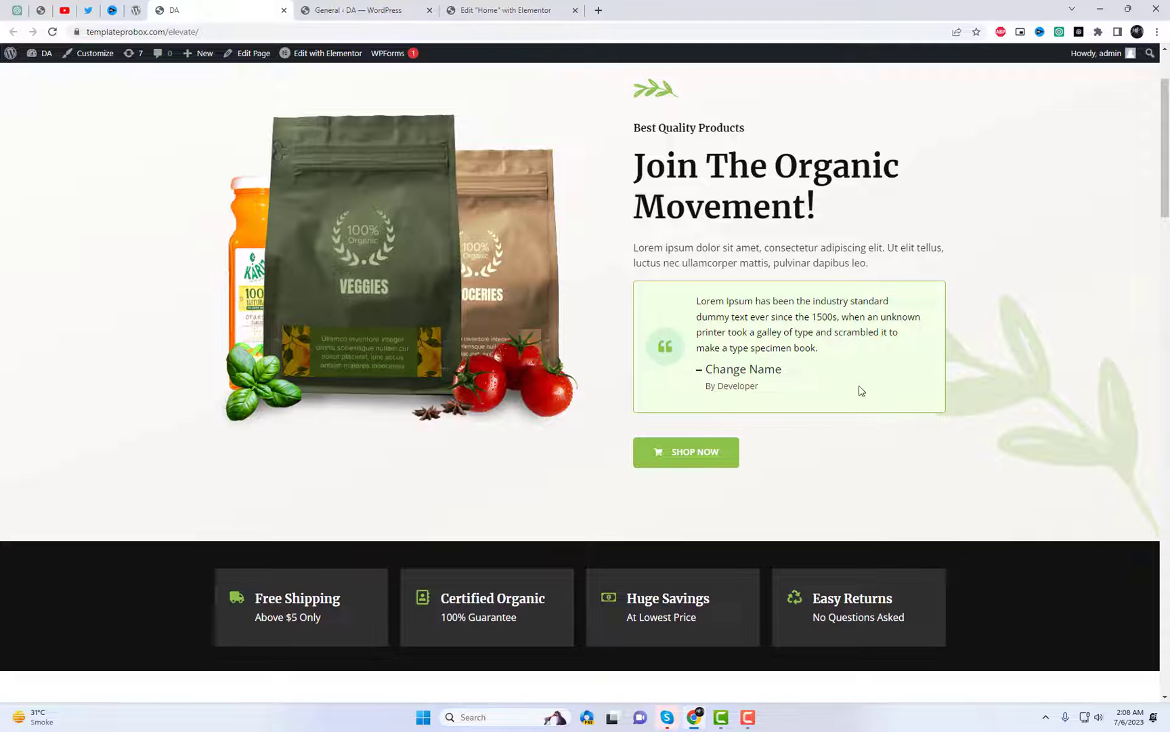
Return to the Elementor editor and move the Shop Now button above the block quote.
{"action": "left_click", "coordinate": [514, 10]}
{"action": "left_click_drag", "start_coordinate": [815, 590], "coordinate": [810, 410]}
{"action": "scroll", "coordinate": [844, 369], "scroll_direction": "down", "scroll_amount": 3}
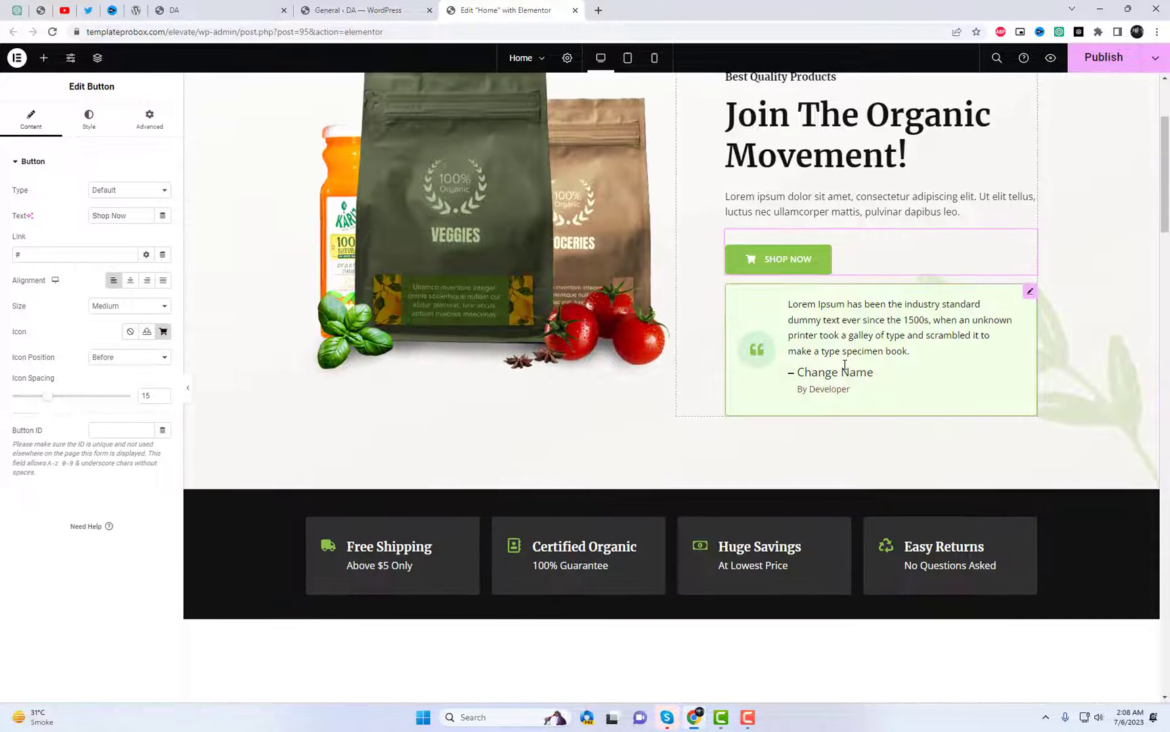
Try Layout 2 and Layout 3 on the block quote.
{"action": "left_click", "coordinate": [844, 366]}
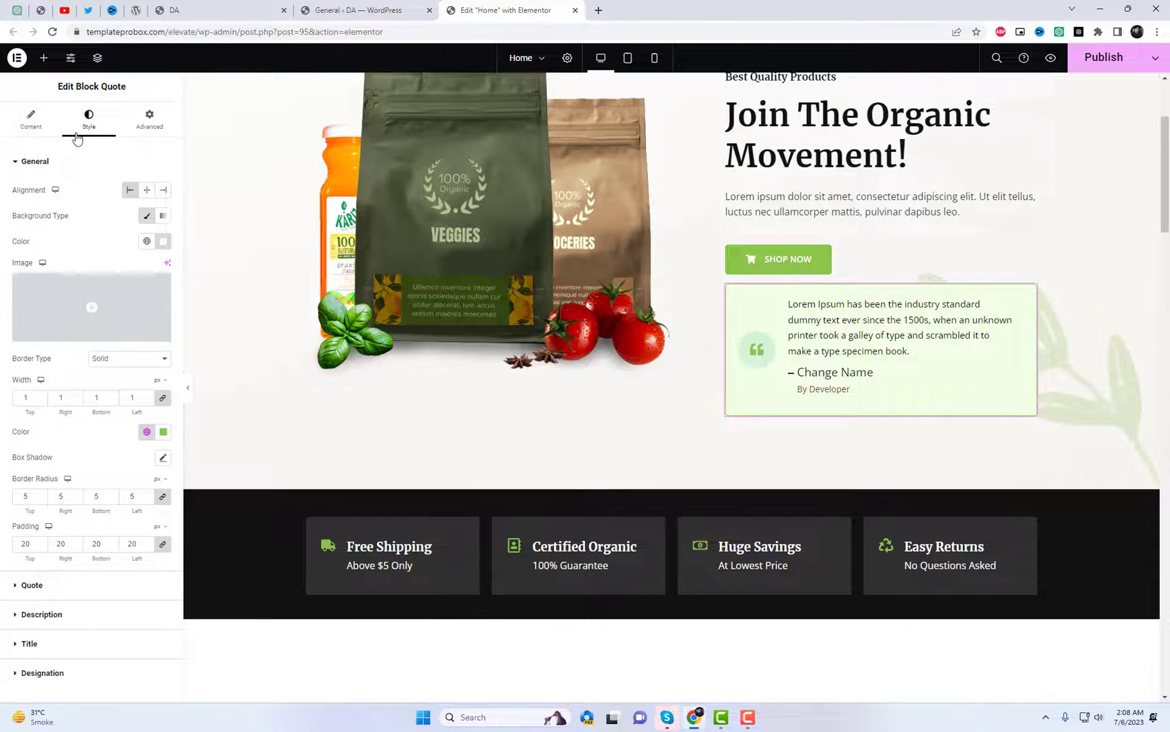
{"action": "left_click", "coordinate": [31, 121]}
{"action": "left_click", "coordinate": [129, 190]}
{"action": "left_click", "coordinate": [133, 214]}
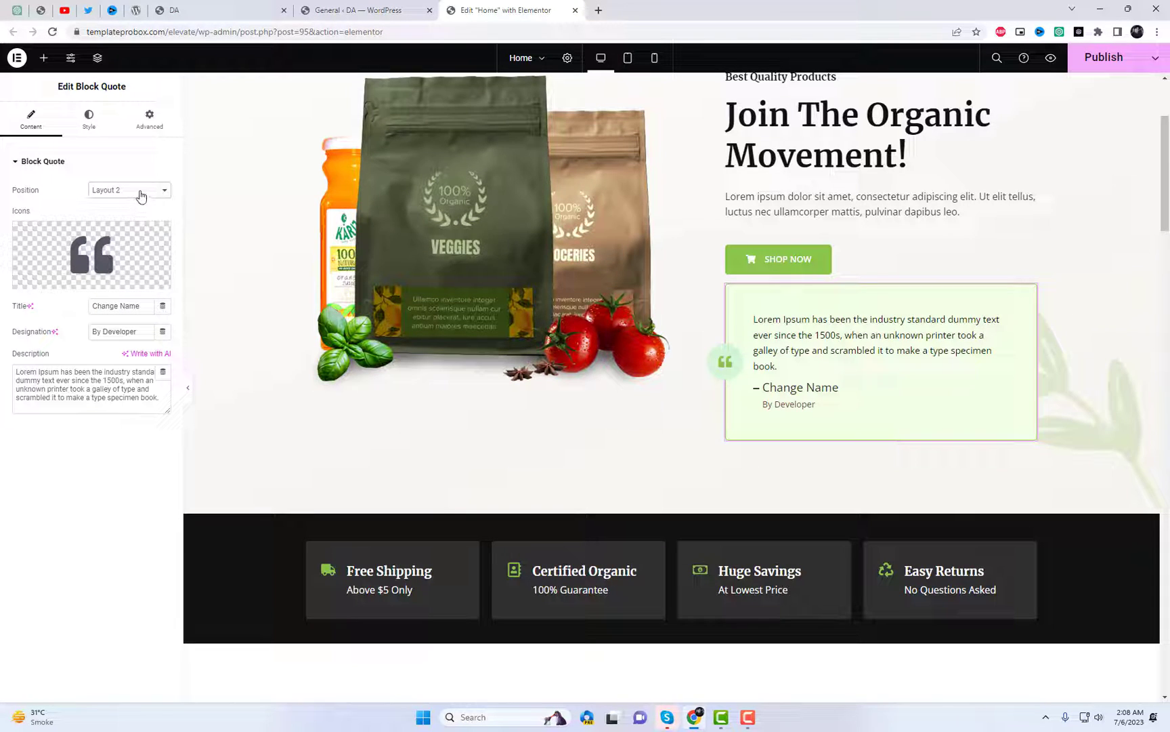
{"action": "left_click", "coordinate": [140, 195]}
{"action": "left_click", "coordinate": [131, 228]}
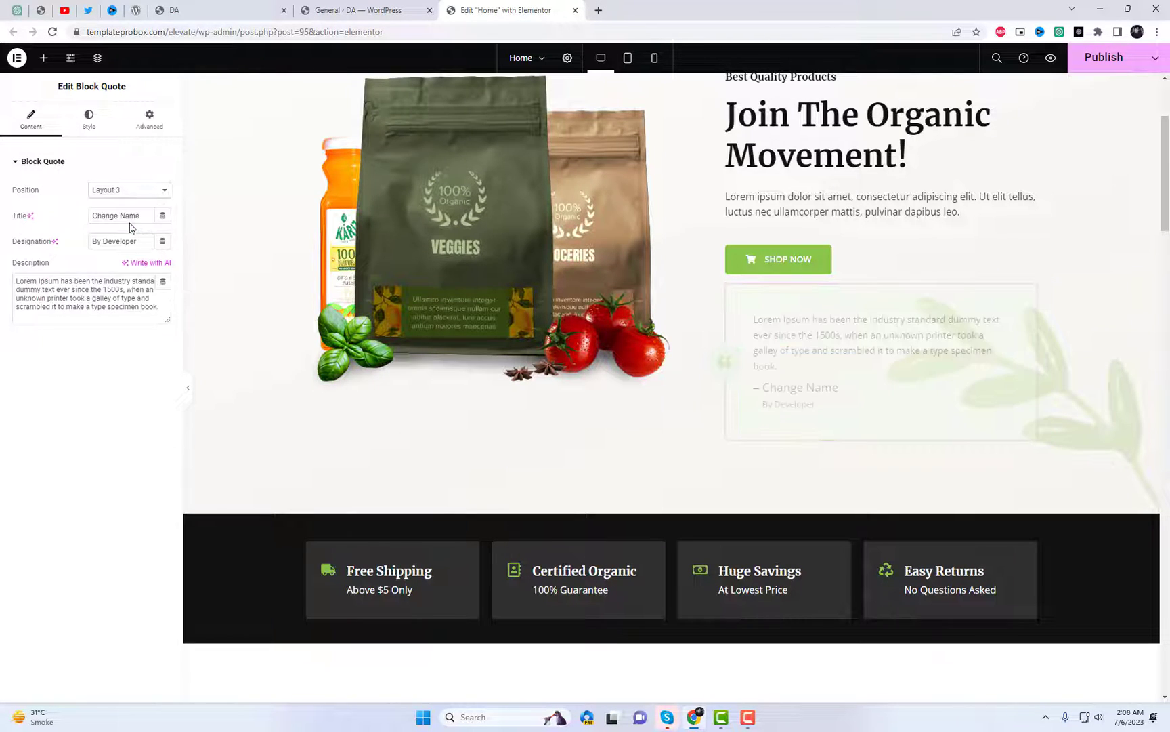
Switch the block quote to Layout 4 and insert client02-free-img.png from the media library as its image.
{"action": "left_click", "coordinate": [141, 198]}
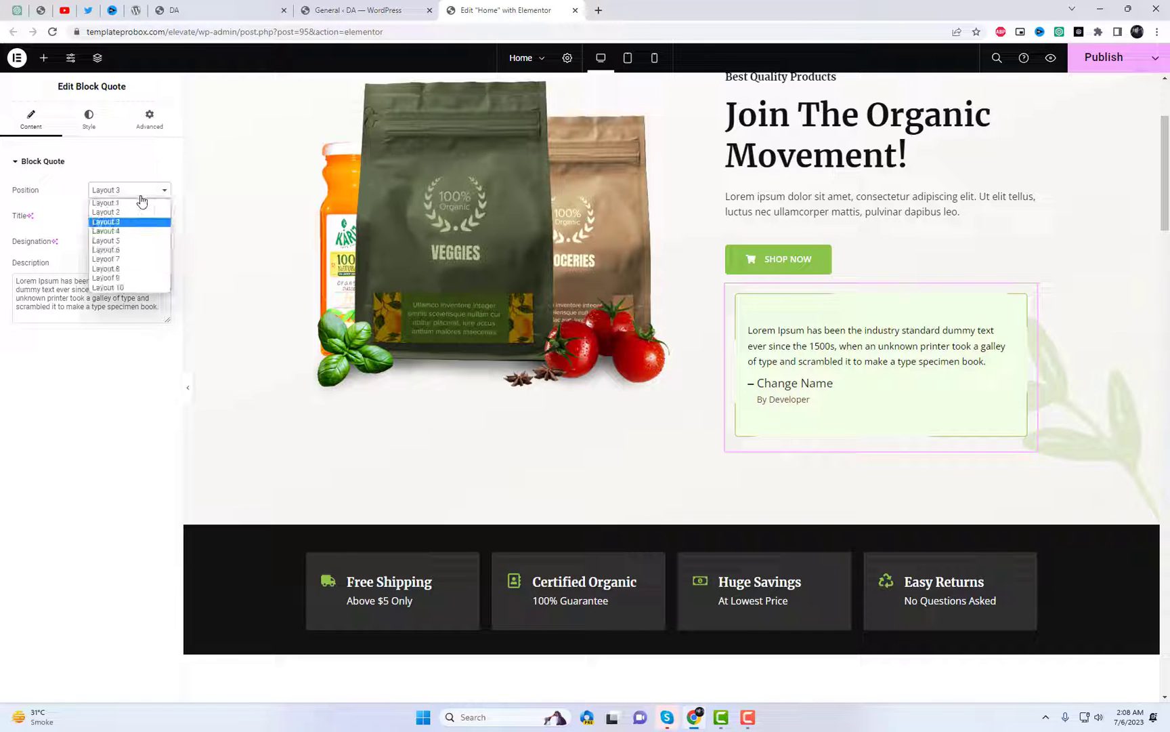
{"action": "left_click", "coordinate": [134, 233]}
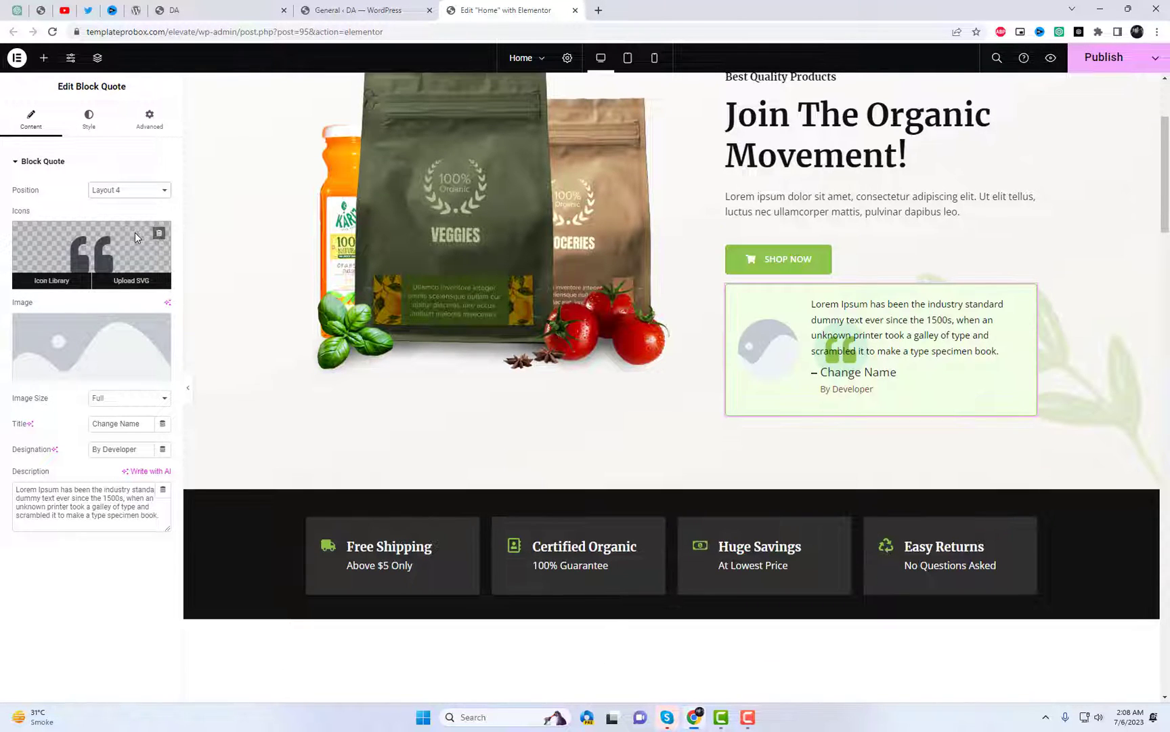
{"action": "left_click", "coordinate": [112, 363]}
{"action": "scroll", "coordinate": [683, 548], "scroll_direction": "down", "scroll_amount": 3}
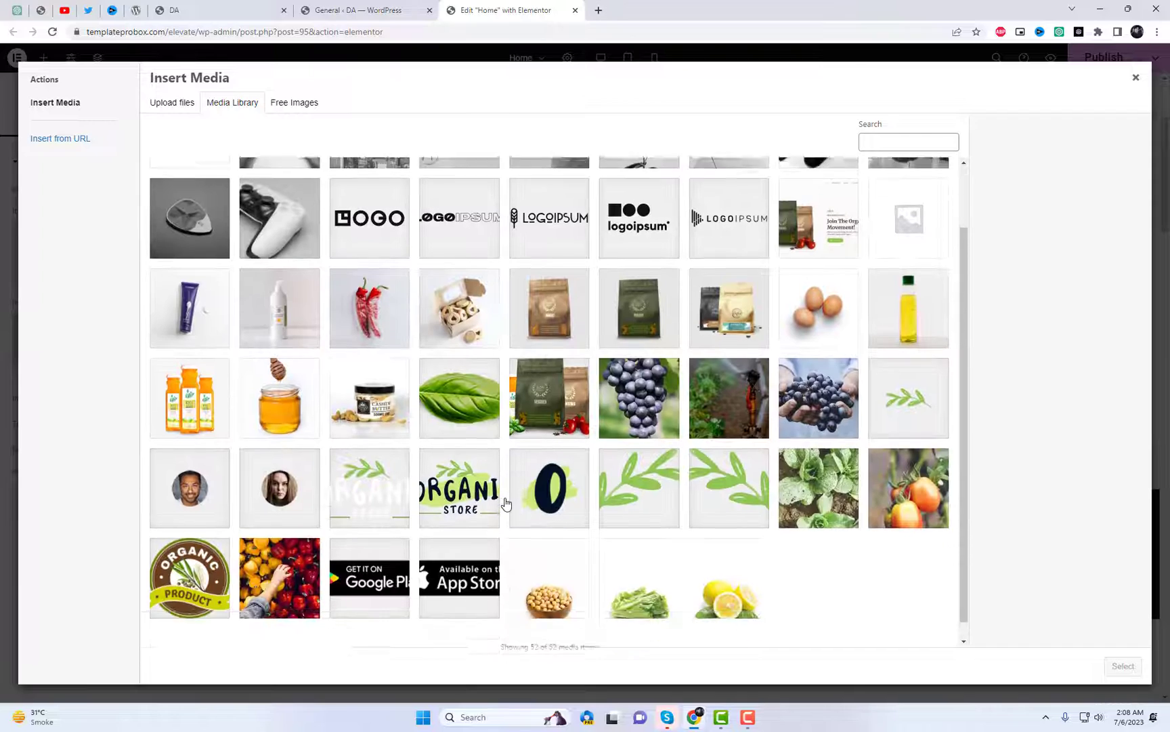
{"action": "left_click", "coordinate": [282, 479]}
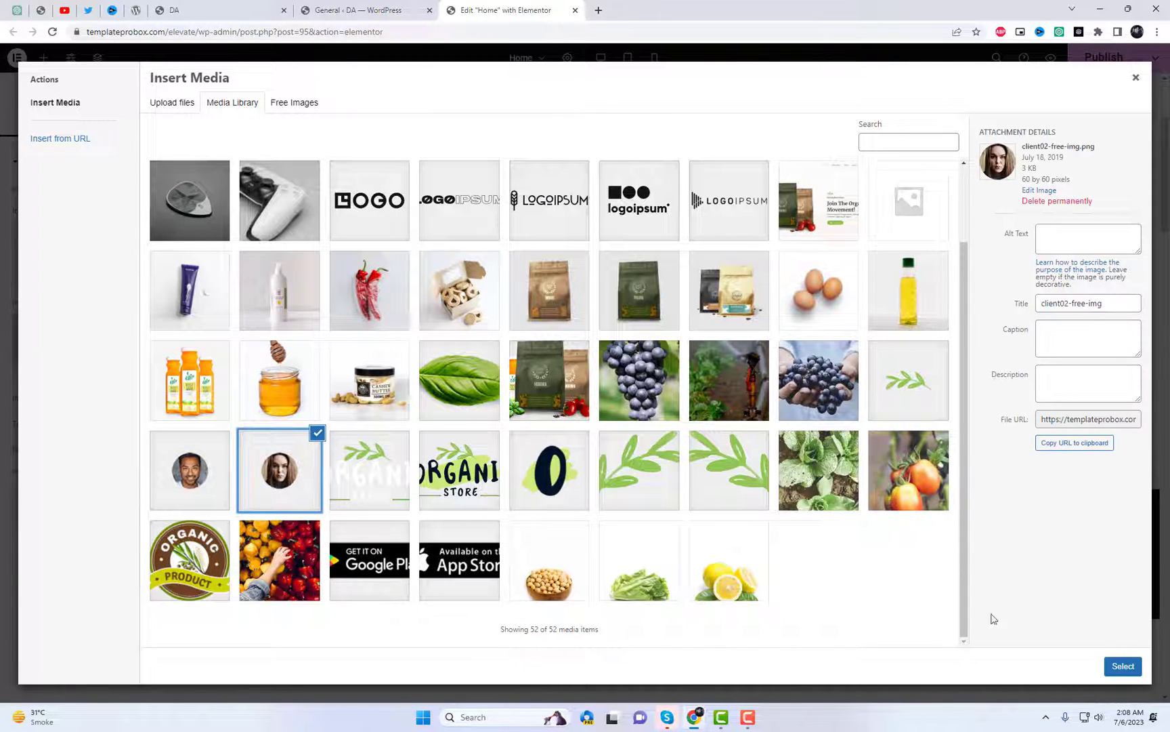
{"action": "left_click", "coordinate": [1124, 665]}
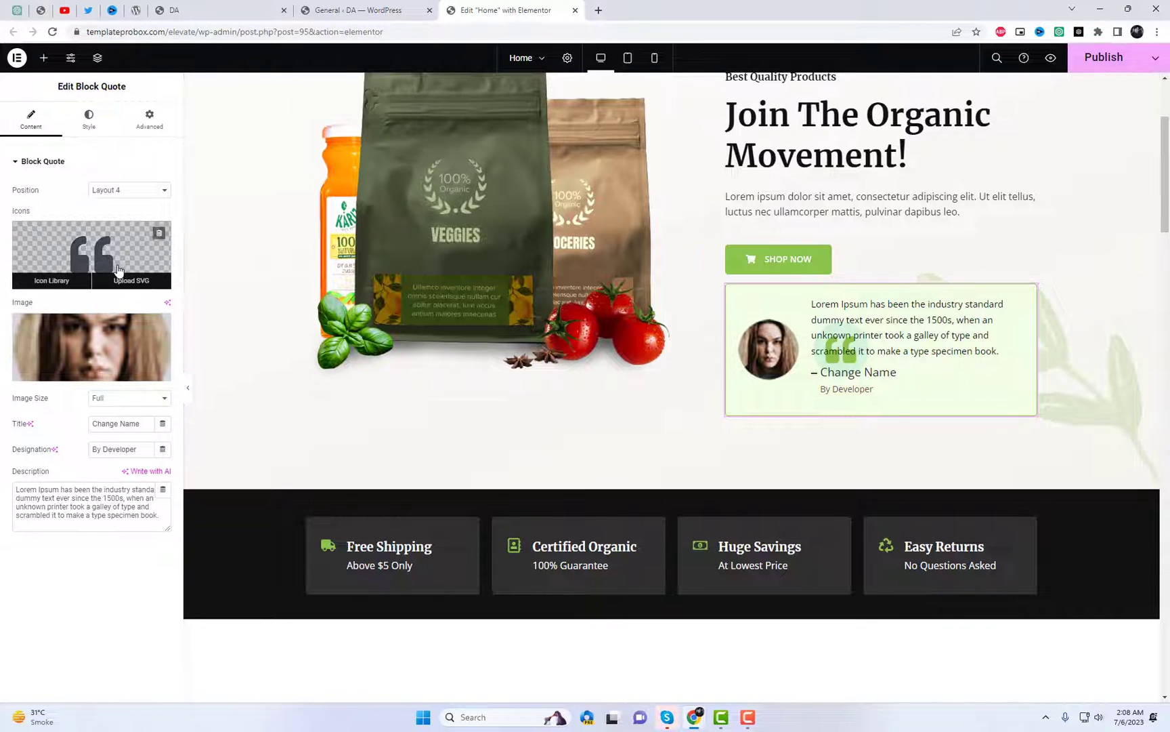
Switch the block quote to Layout 5 and style its separator with the global Theme Color 1 and a size of 296 px.
{"action": "left_click", "coordinate": [124, 190]}
{"action": "left_click", "coordinate": [126, 241]}
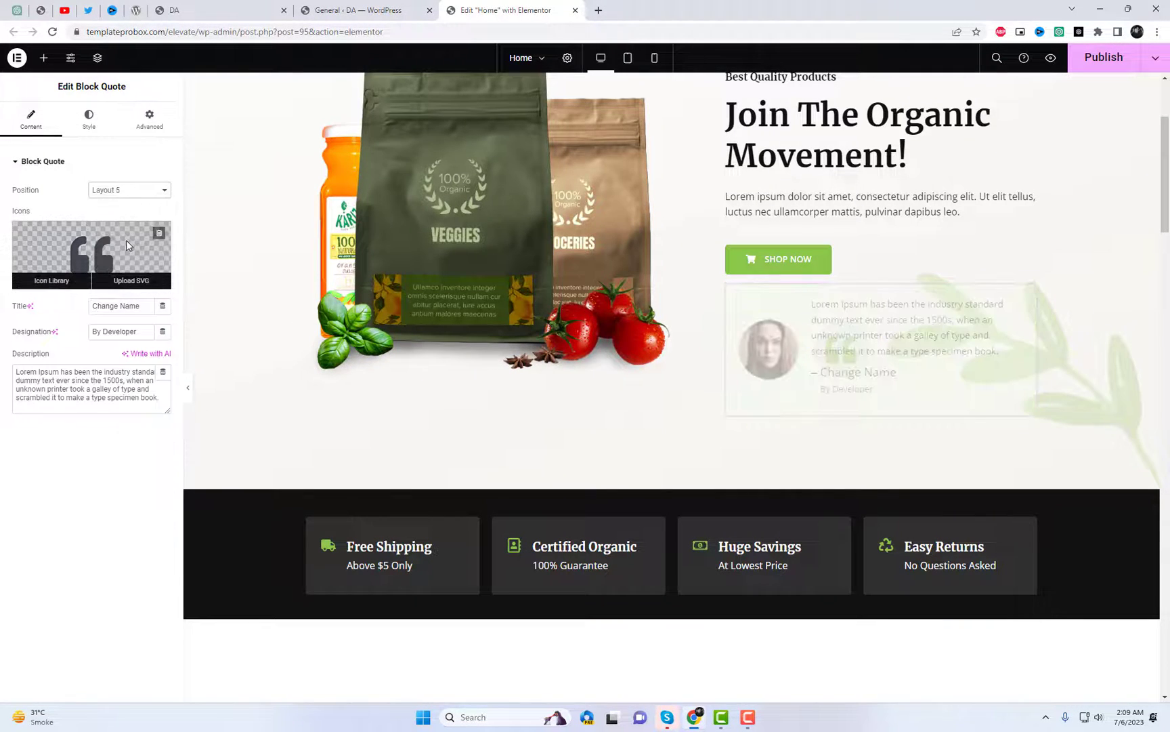
{"action": "left_click", "coordinate": [96, 133]}
{"action": "scroll", "coordinate": [139, 508], "scroll_direction": "down", "scroll_amount": 1}
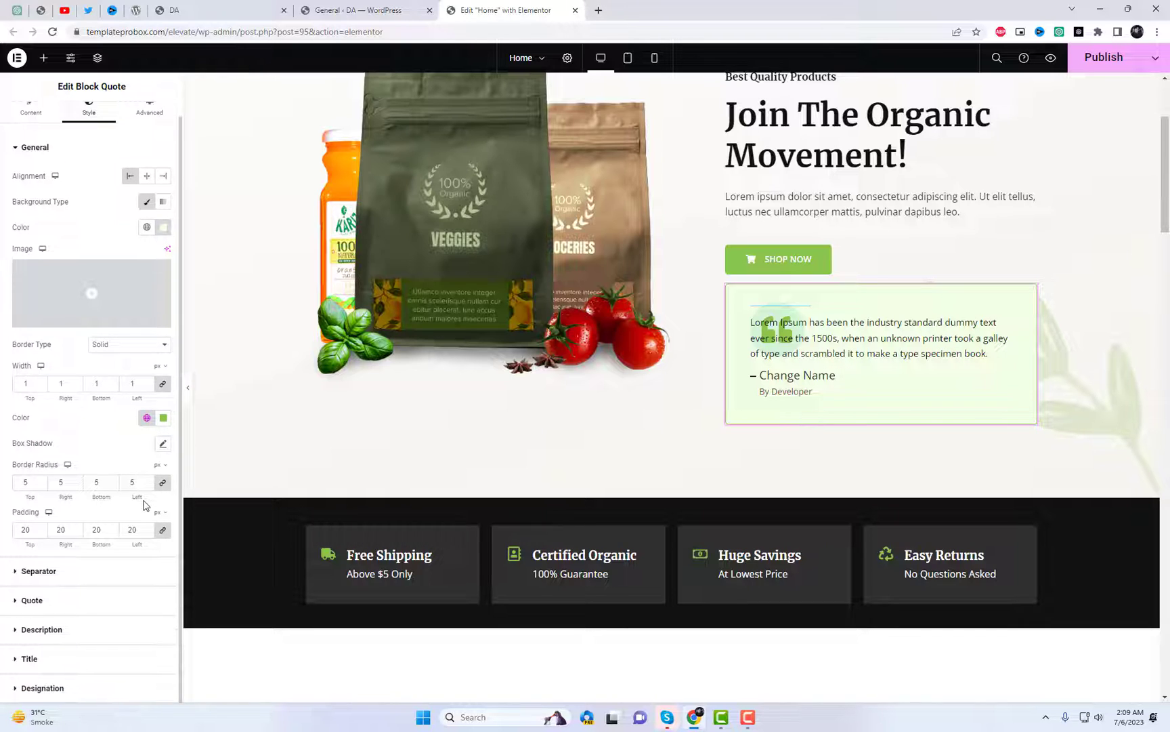
{"action": "left_click", "coordinate": [72, 579]}
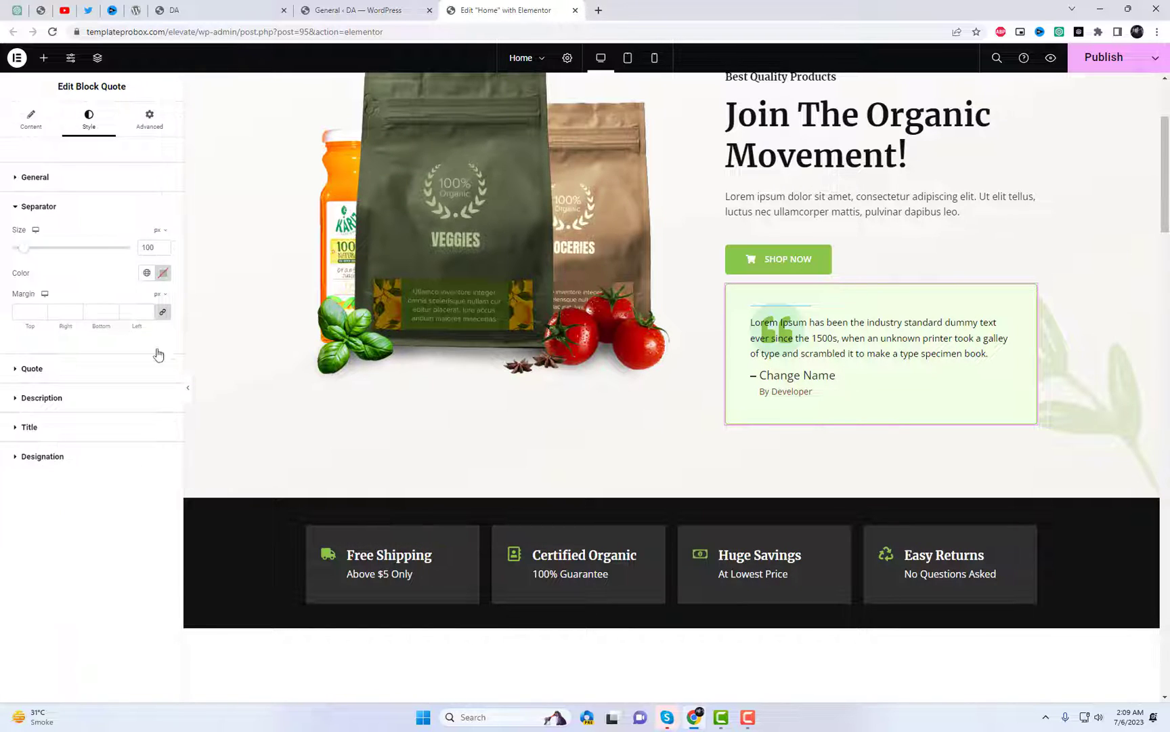
{"action": "left_click", "coordinate": [146, 272]}
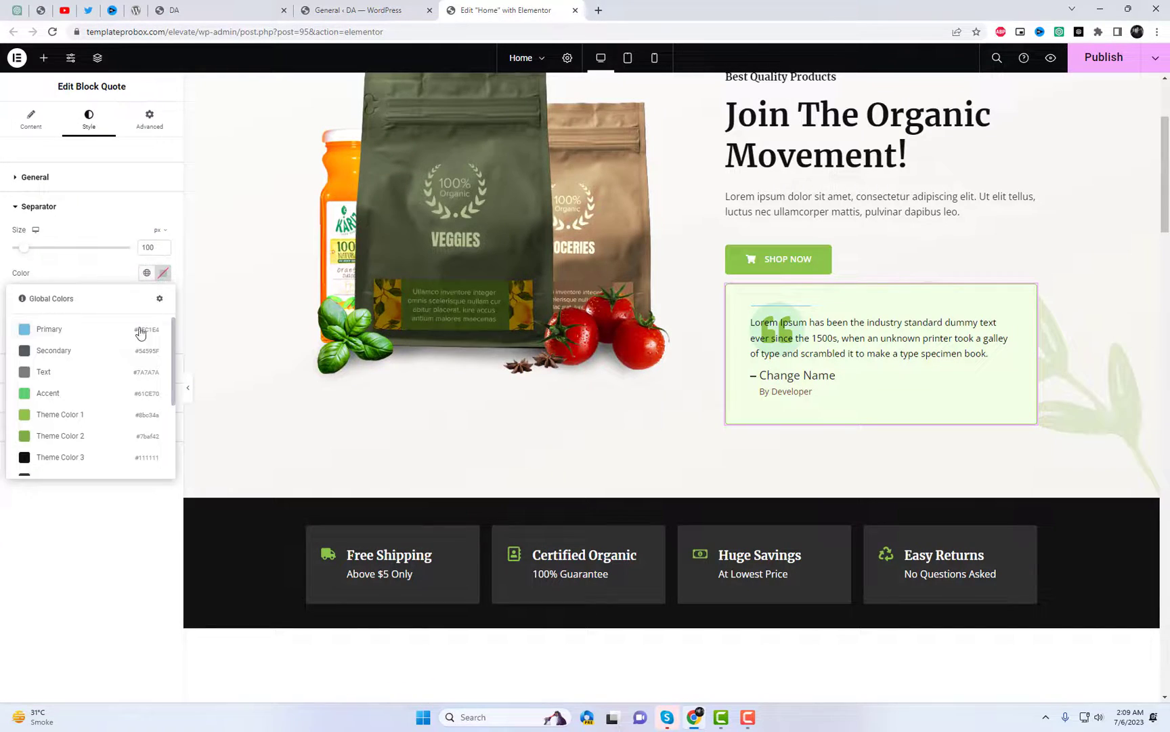
{"action": "left_click", "coordinate": [94, 416]}
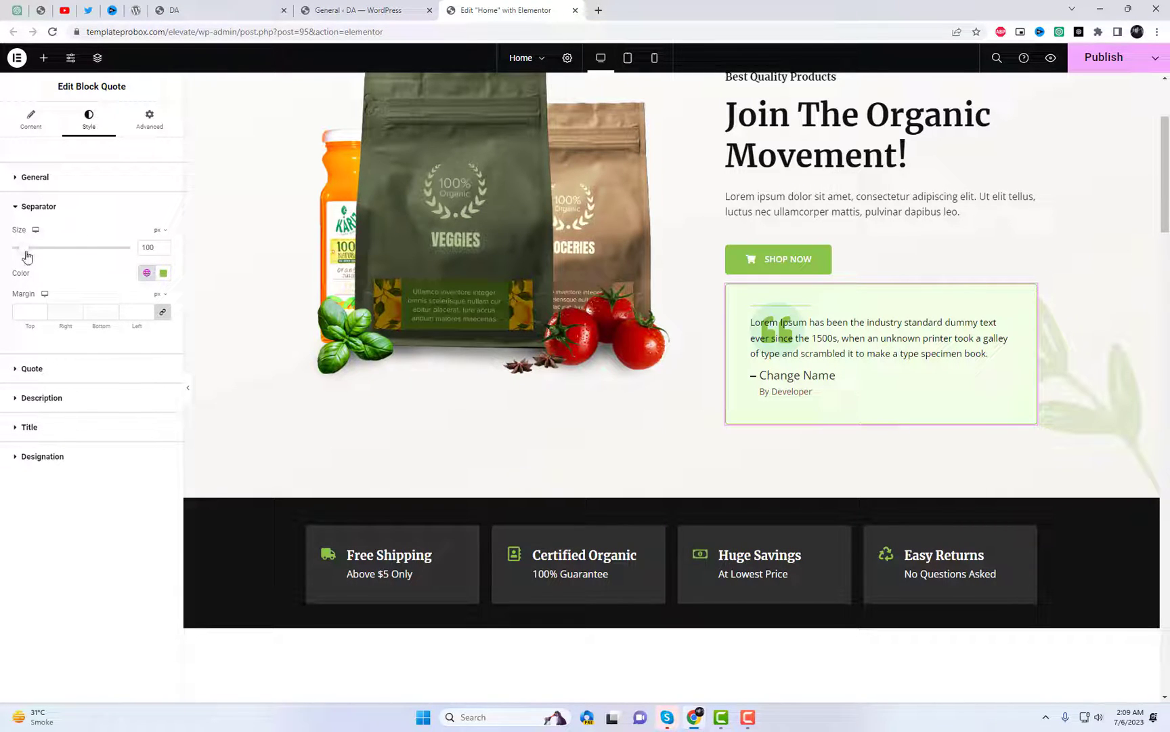
{"action": "left_click_drag", "start_coordinate": [29, 254], "coordinate": [41, 254]}
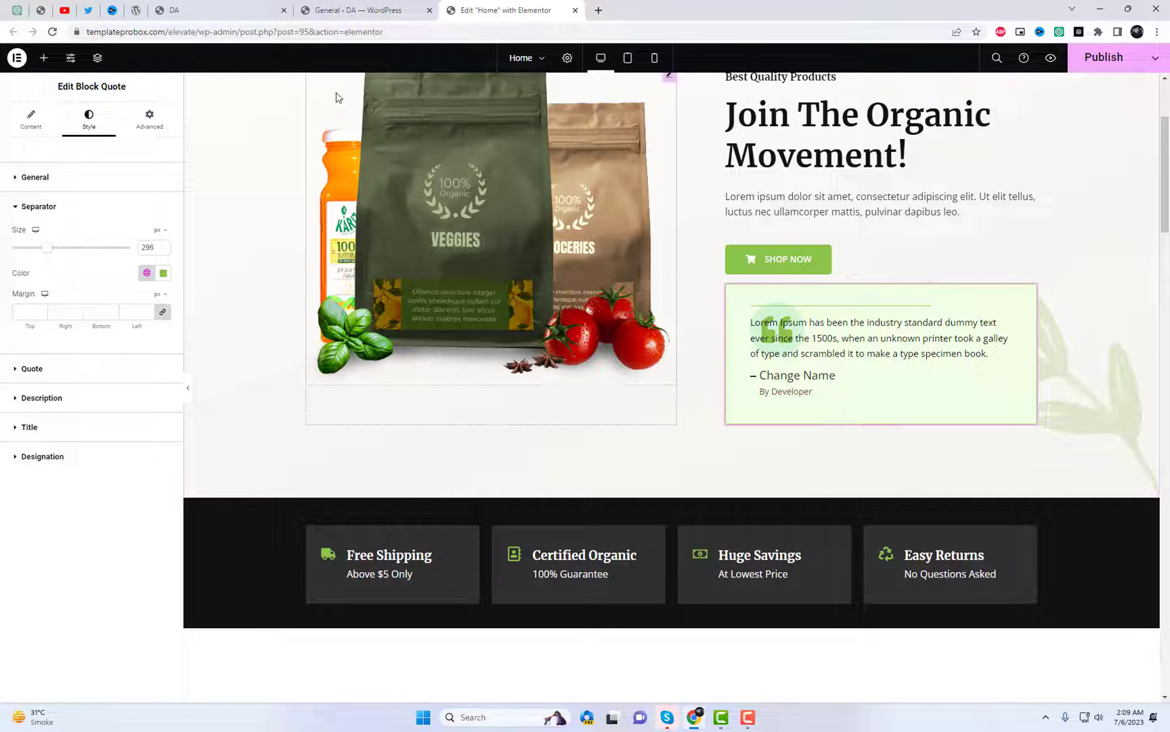
Switch the block quote to Layout 6.
{"action": "left_click", "coordinate": [33, 122]}
{"action": "left_click", "coordinate": [131, 192]}
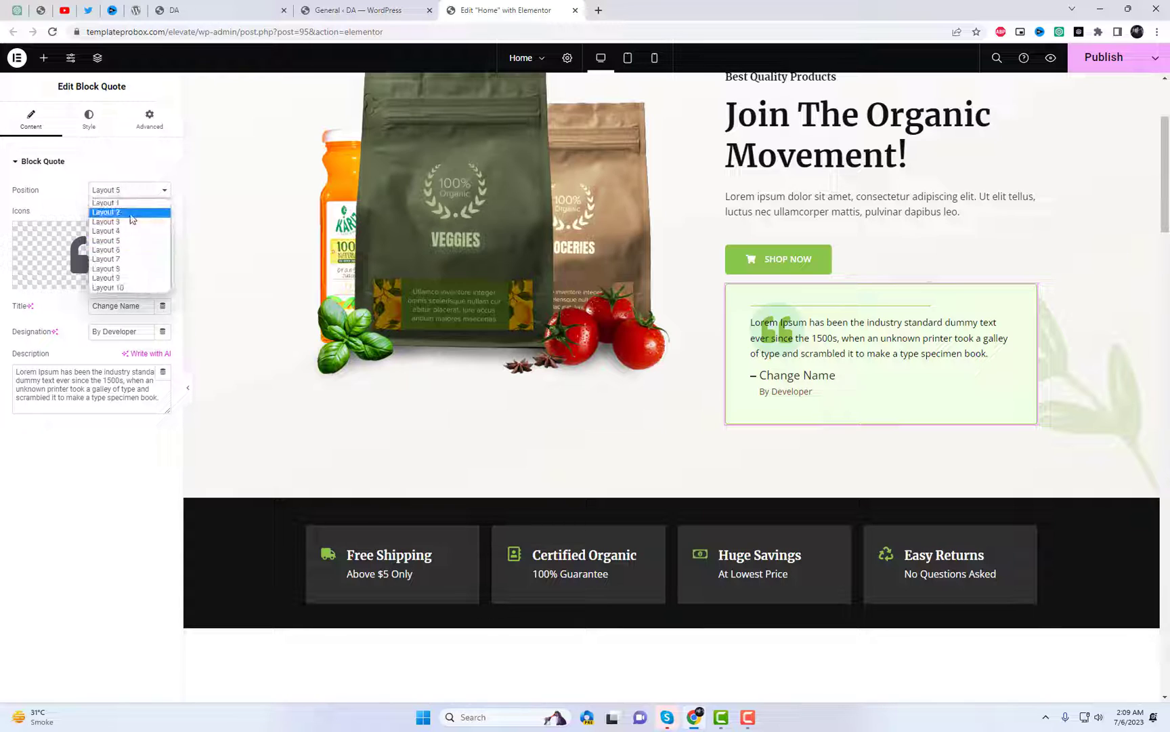
{"action": "left_click", "coordinate": [127, 250]}
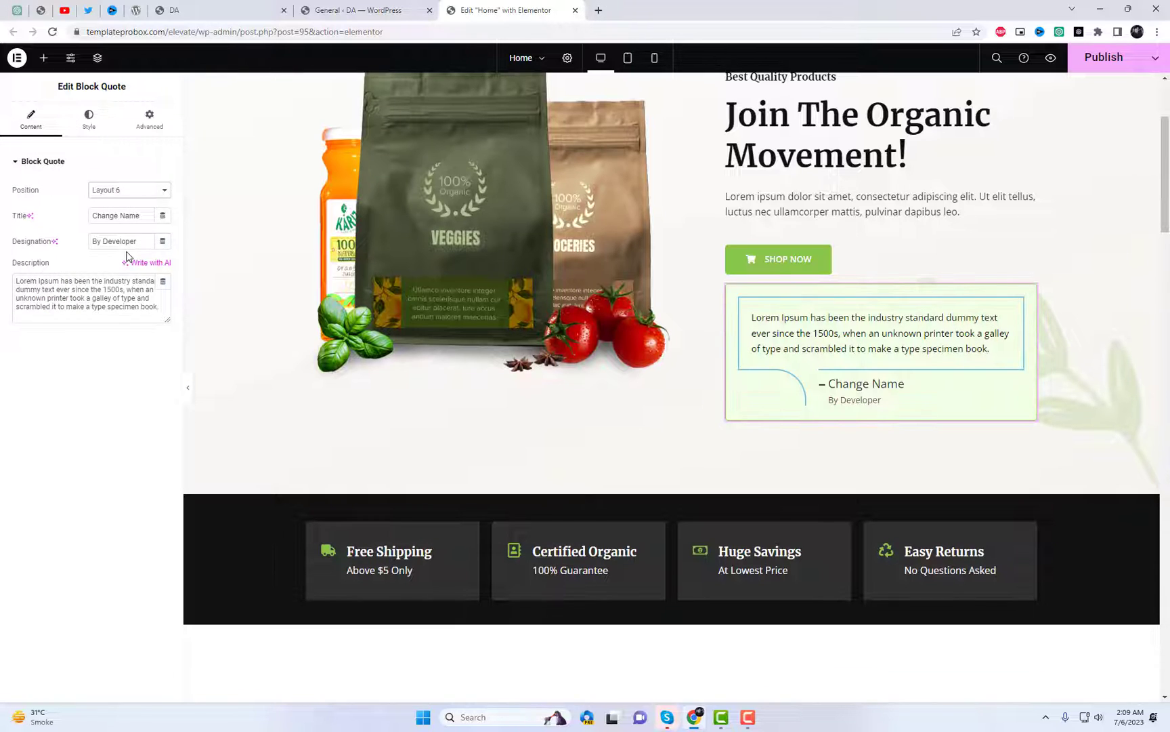
Change the block quote's outer border color to a custom dark green.
{"action": "left_click", "coordinate": [89, 122]}
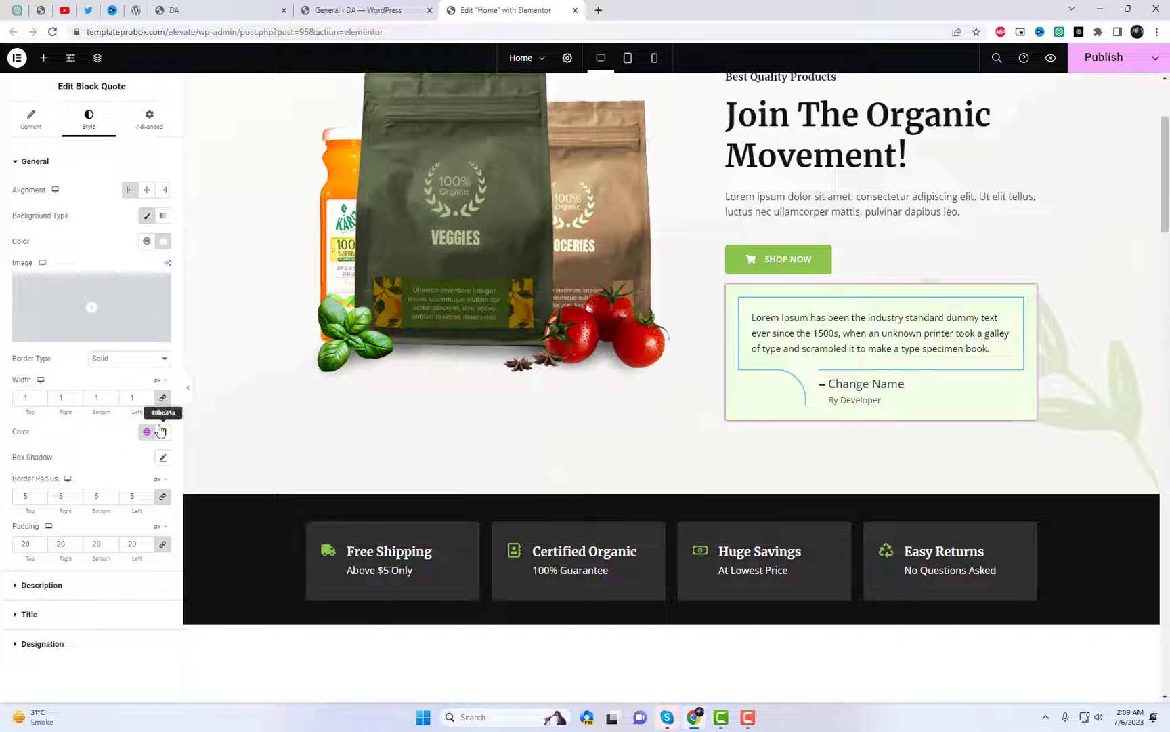
{"action": "left_click", "coordinate": [161, 431]}
{"action": "left_click", "coordinate": [191, 520]}
{"action": "left_click", "coordinate": [185, 500]}
{"action": "left_click", "coordinate": [202, 527]}
{"action": "left_click", "coordinate": [117, 420]}
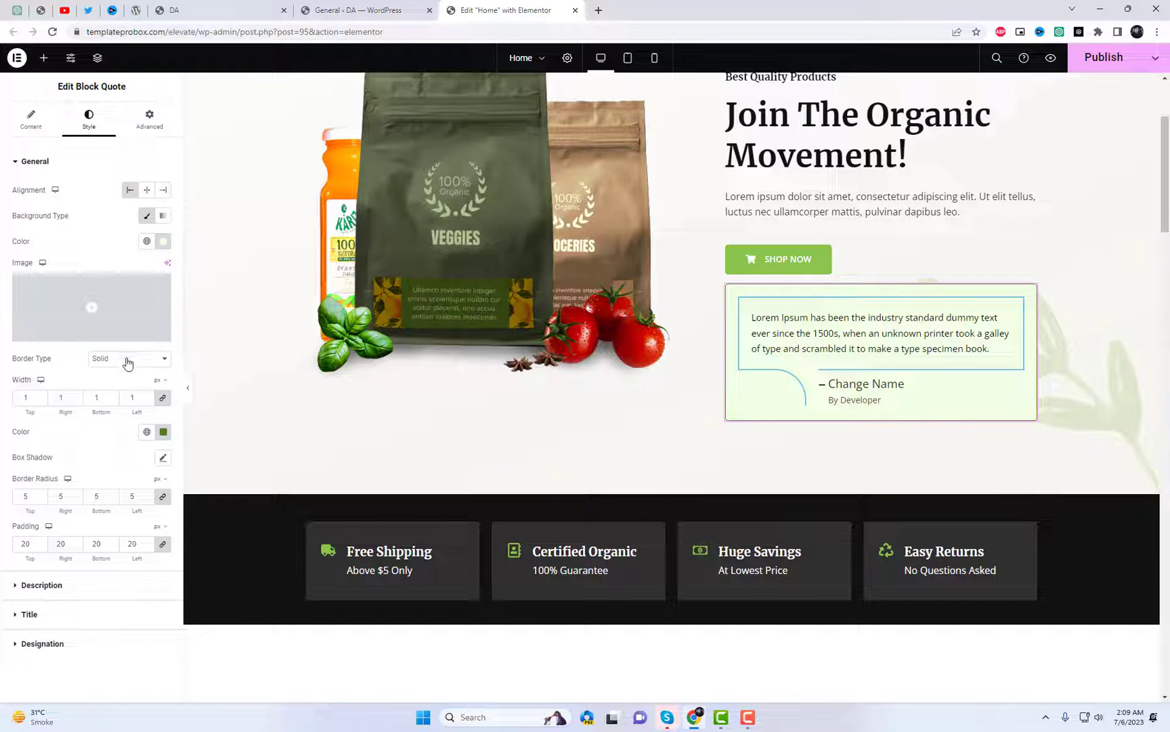
Try the block quote in Layouts 7, 8, 9, 10 and 1 in turn.
{"action": "left_click", "coordinate": [51, 121]}
{"action": "left_click", "coordinate": [109, 190]}
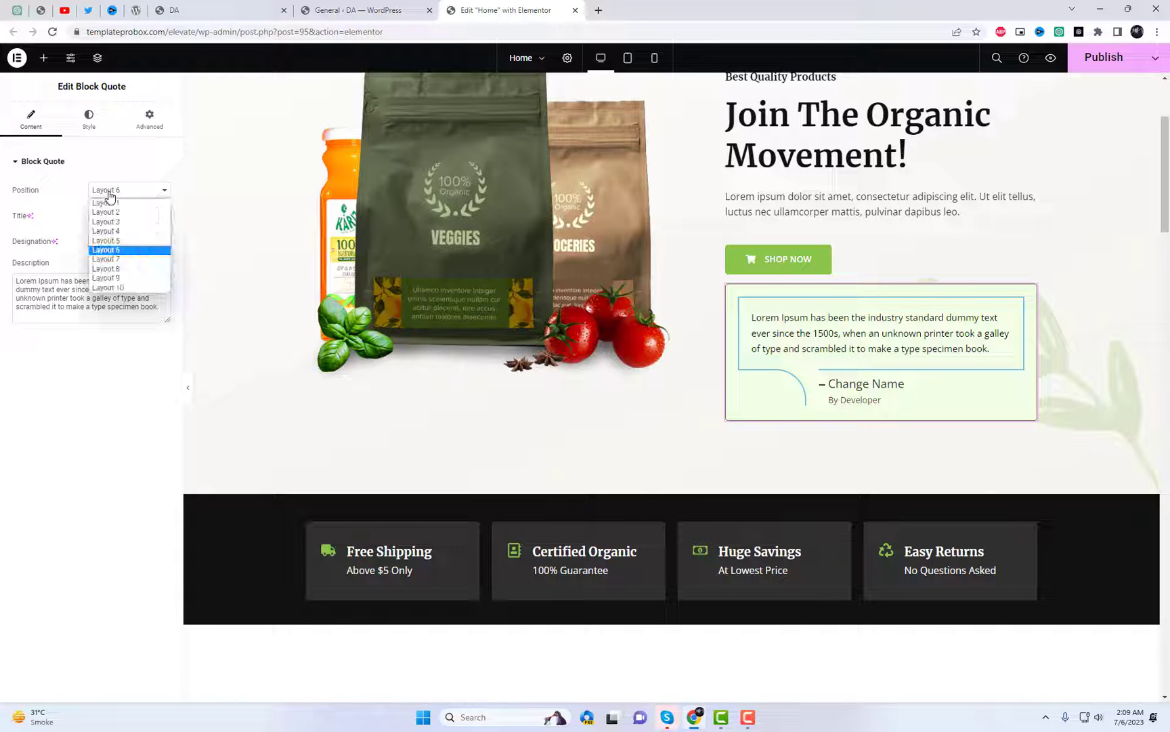
{"action": "left_click", "coordinate": [122, 266]}
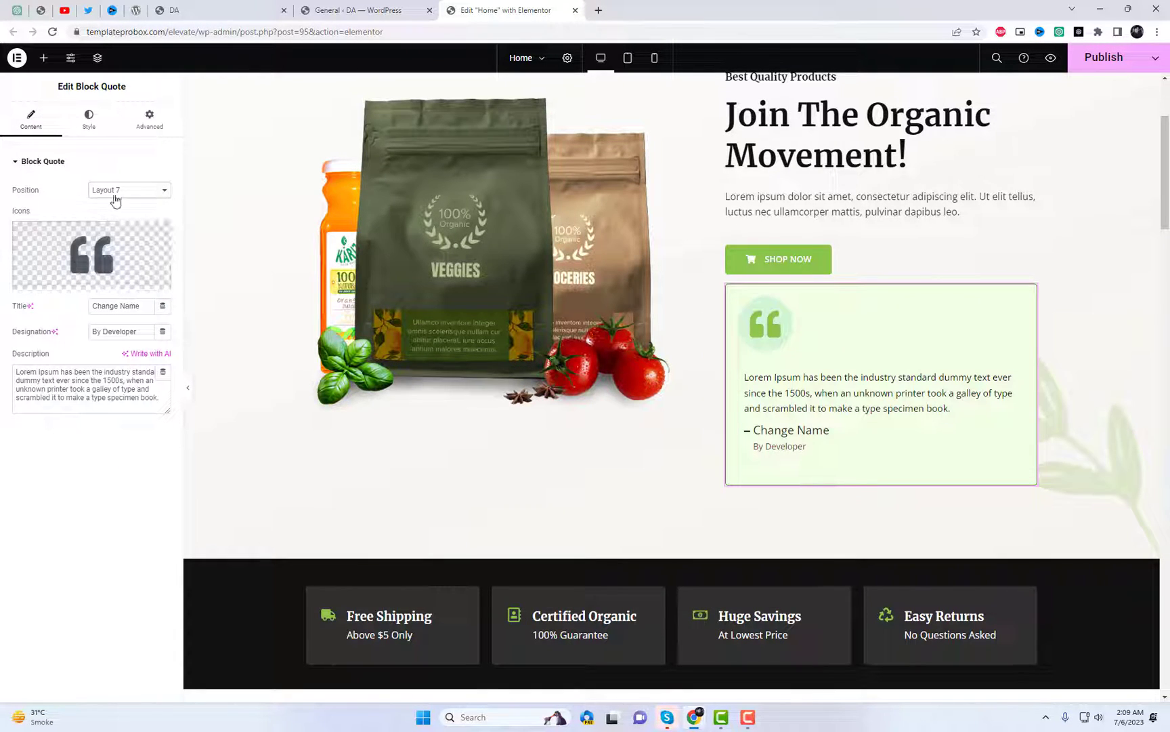
{"action": "left_click", "coordinate": [116, 192]}
{"action": "left_click", "coordinate": [116, 272]}
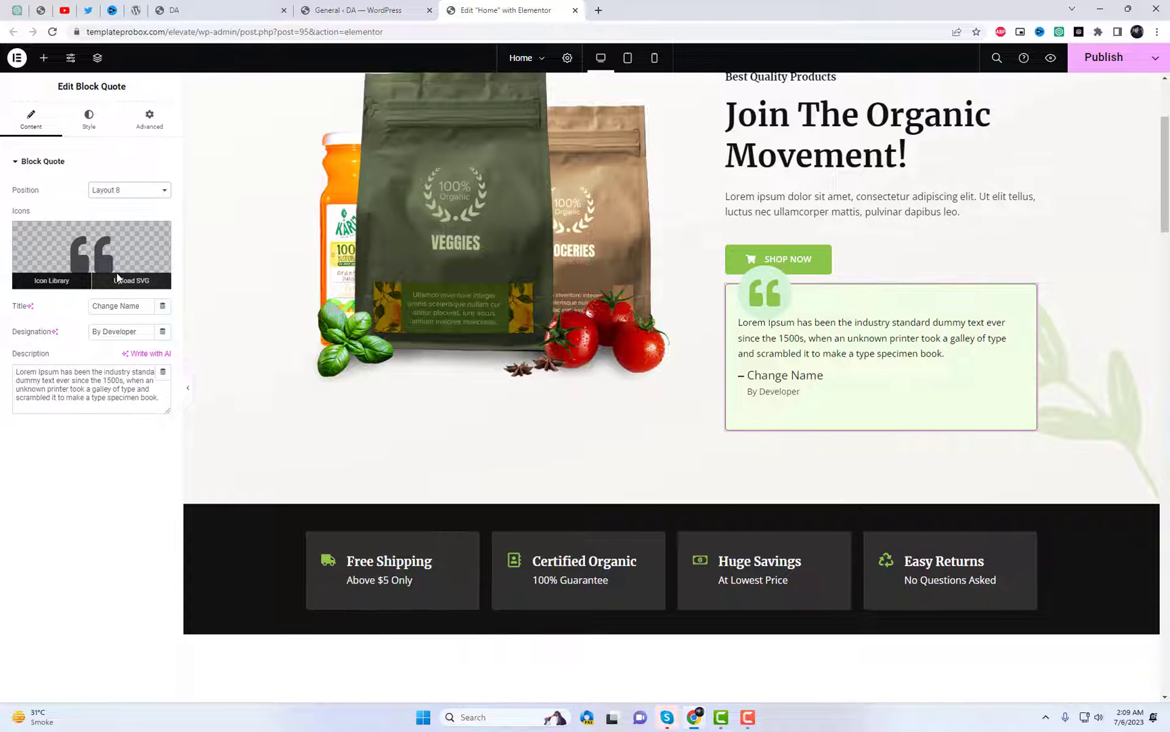
{"action": "left_click", "coordinate": [130, 197]}
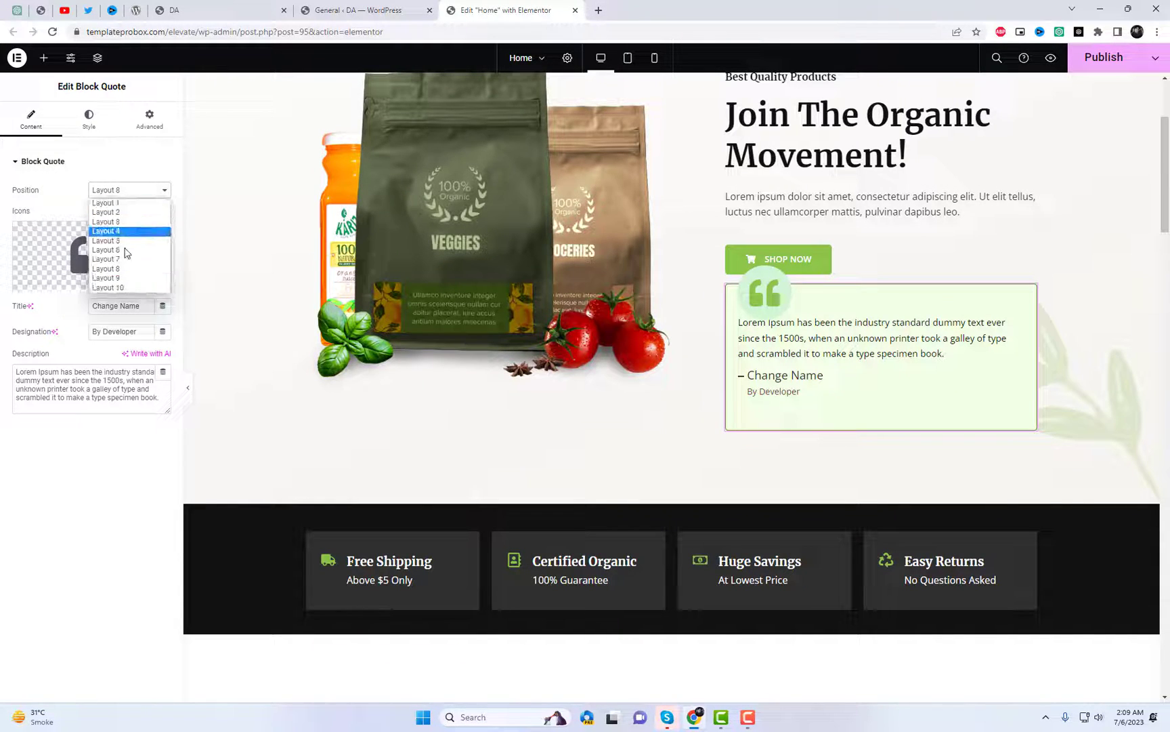
{"action": "left_click", "coordinate": [126, 274]}
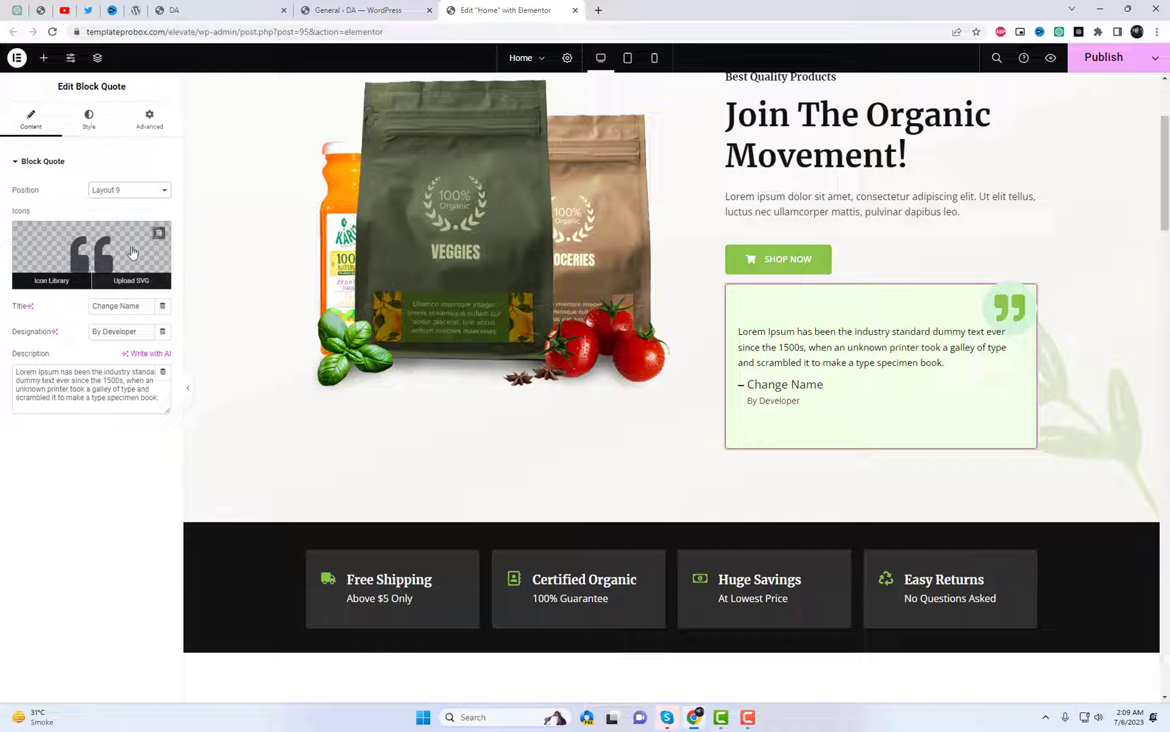
{"action": "left_click", "coordinate": [130, 190]}
{"action": "left_click", "coordinate": [123, 287]}
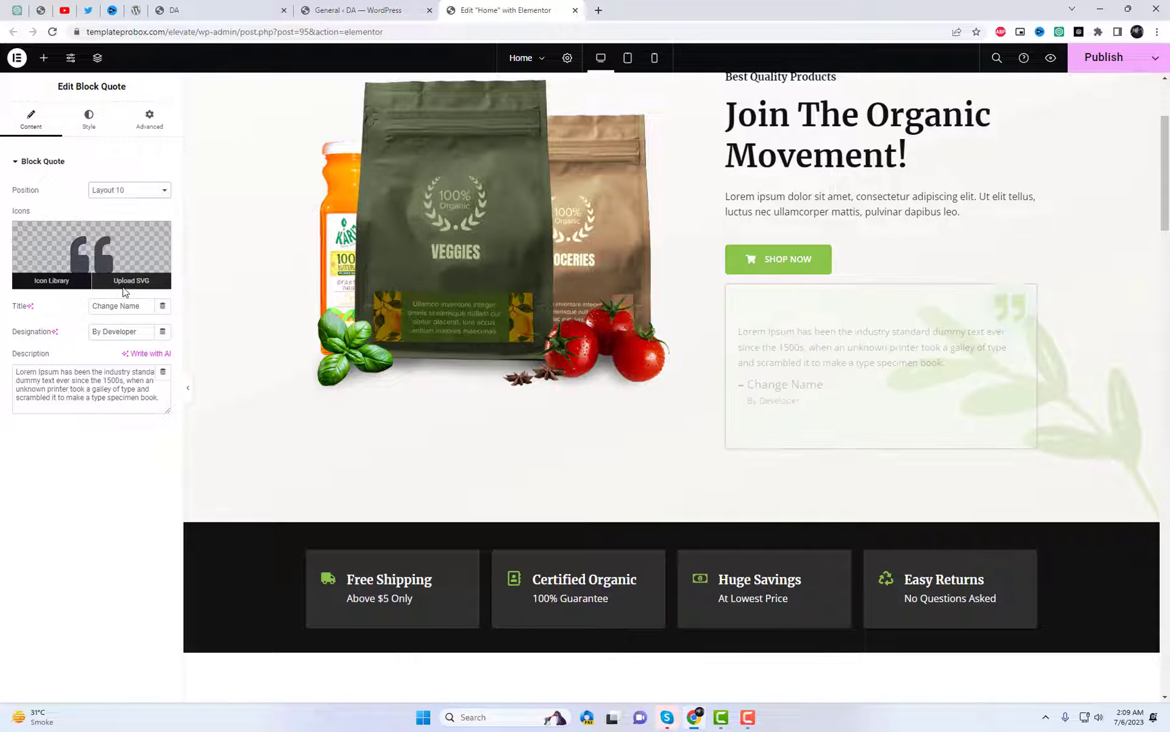
{"action": "left_click", "coordinate": [130, 190]}
{"action": "left_click", "coordinate": [129, 203]}
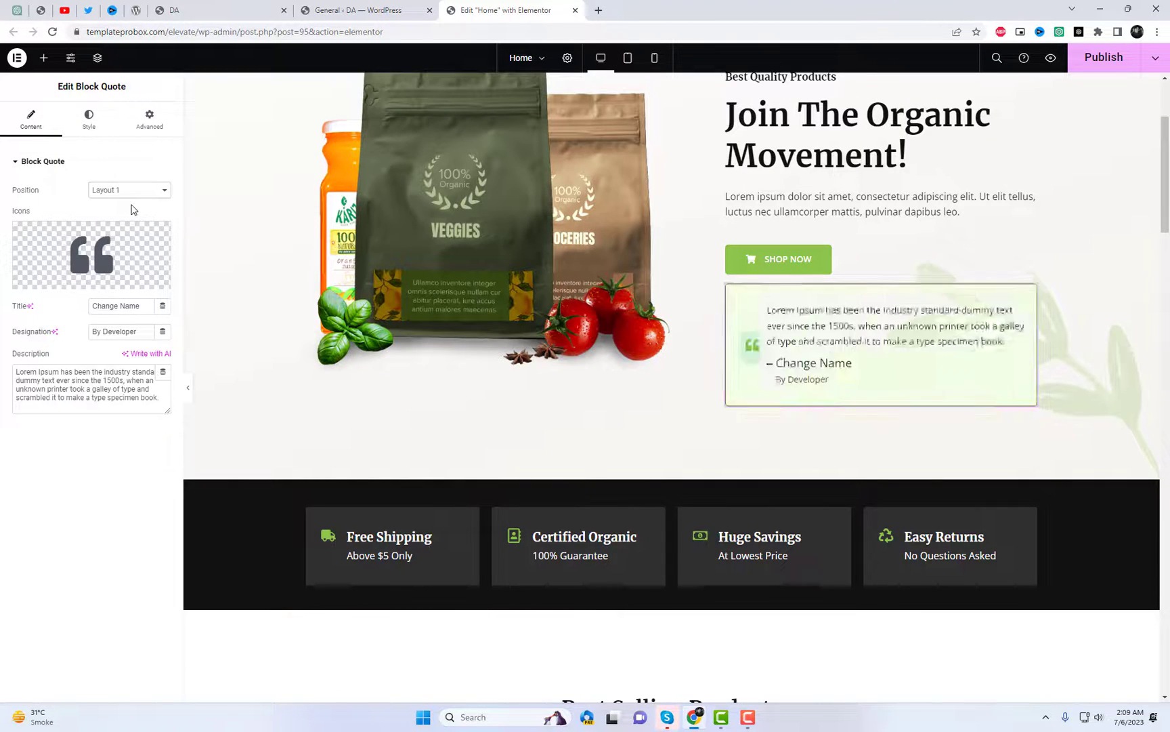
Set the block quote to Layout 6 and publish the home page.
{"action": "left_click", "coordinate": [130, 193]}
{"action": "left_click", "coordinate": [128, 249]}
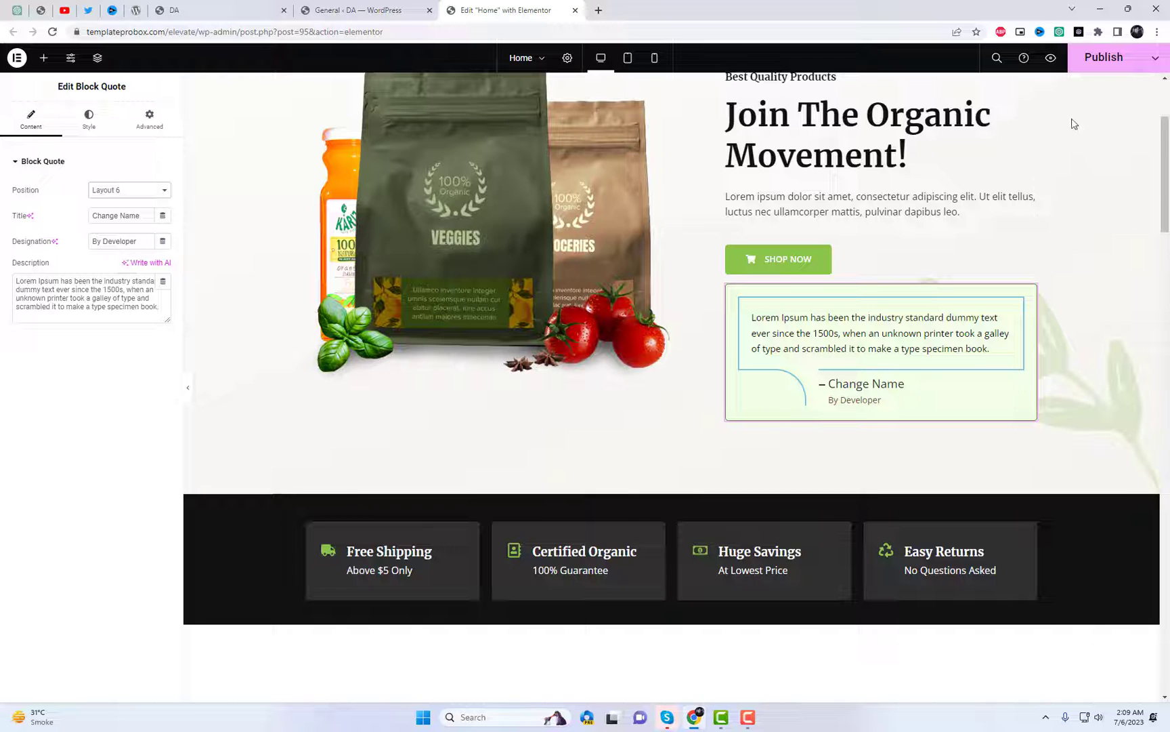
{"action": "left_click", "coordinate": [1094, 61]}
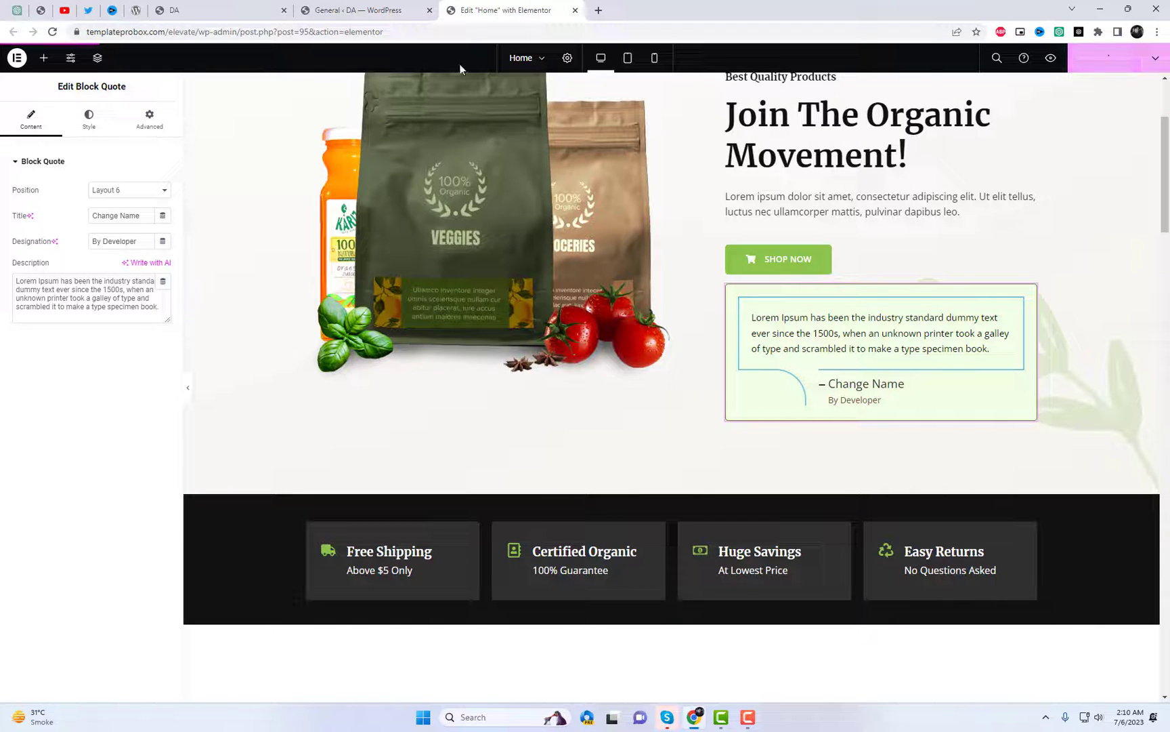
Try Layout 3 on the block quote, set it to Layout 4, and publish the page.
{"action": "left_click", "coordinate": [161, 192]}
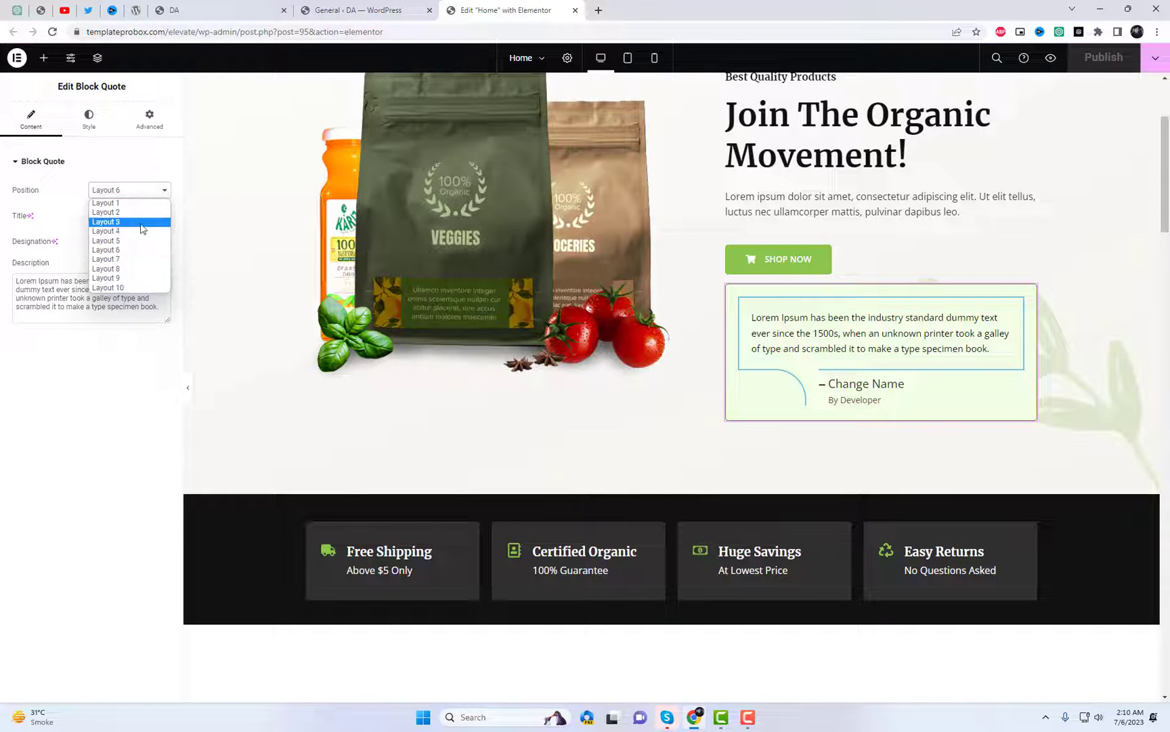
{"action": "left_click", "coordinate": [141, 226]}
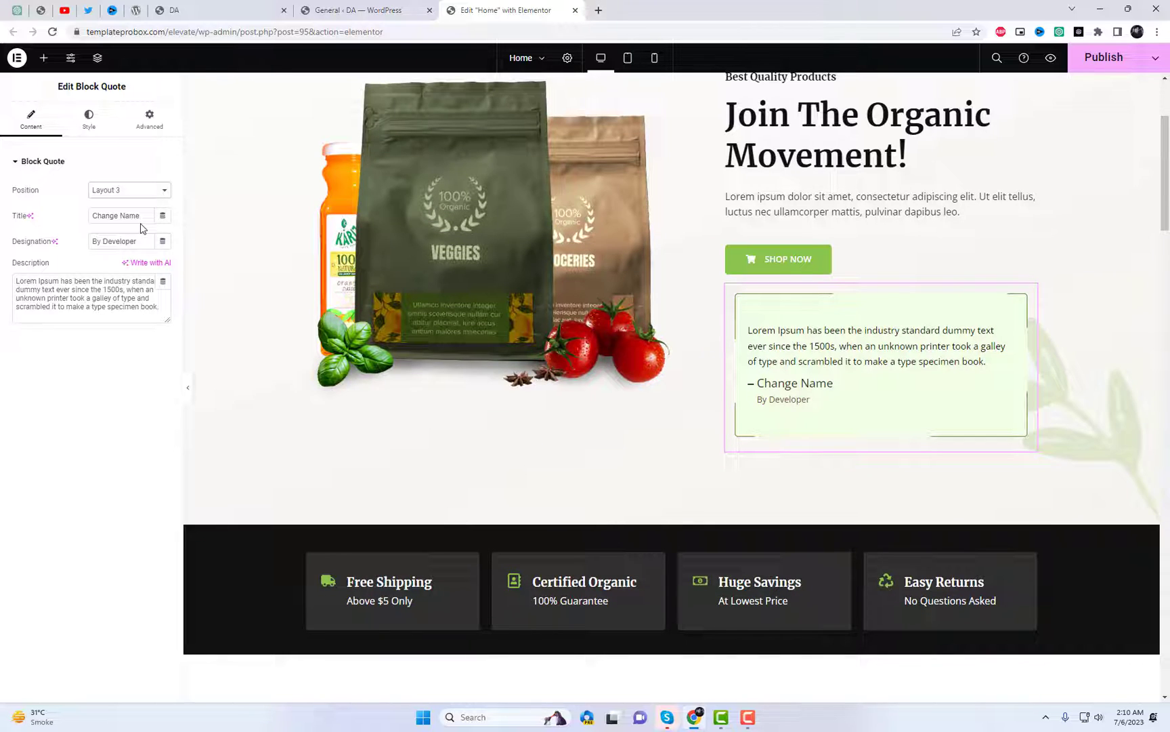
{"action": "left_click", "coordinate": [142, 202]}
{"action": "left_click", "coordinate": [136, 230]}
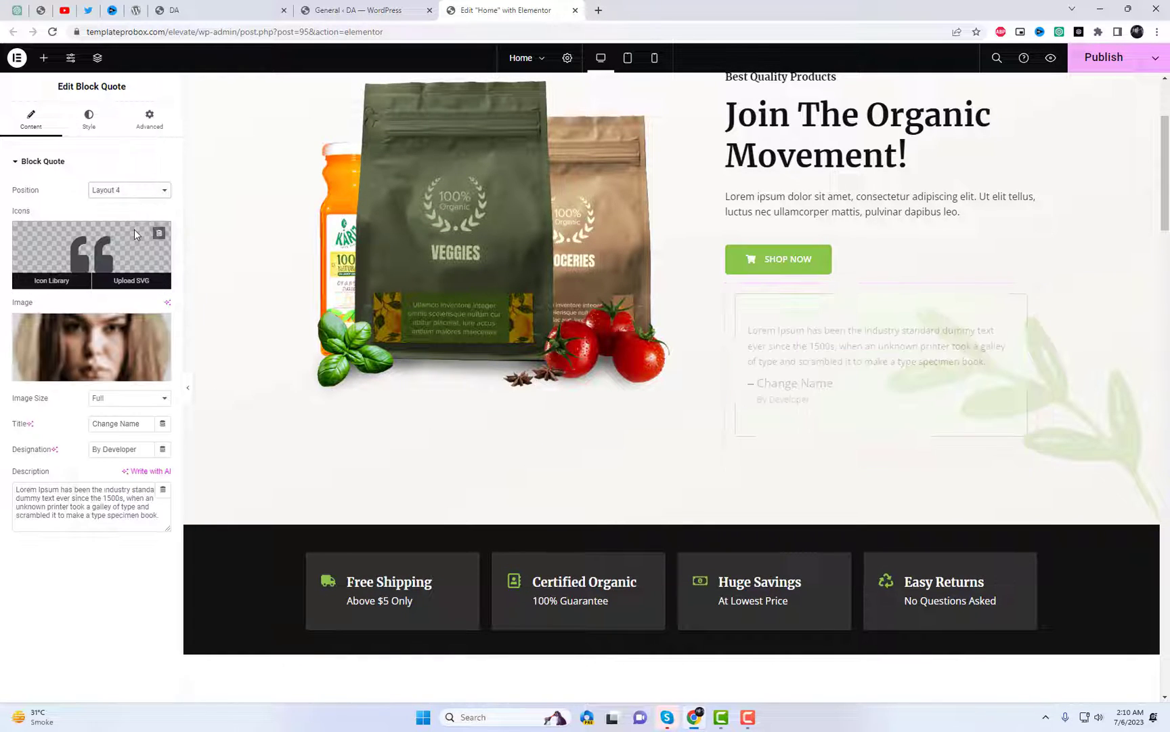
{"action": "left_click", "coordinate": [1101, 58]}
Reload the live home page and check the published block quote under the Shop Now button.
{"action": "left_click", "coordinate": [235, 16]}
{"action": "right_click", "coordinate": [591, 184]}
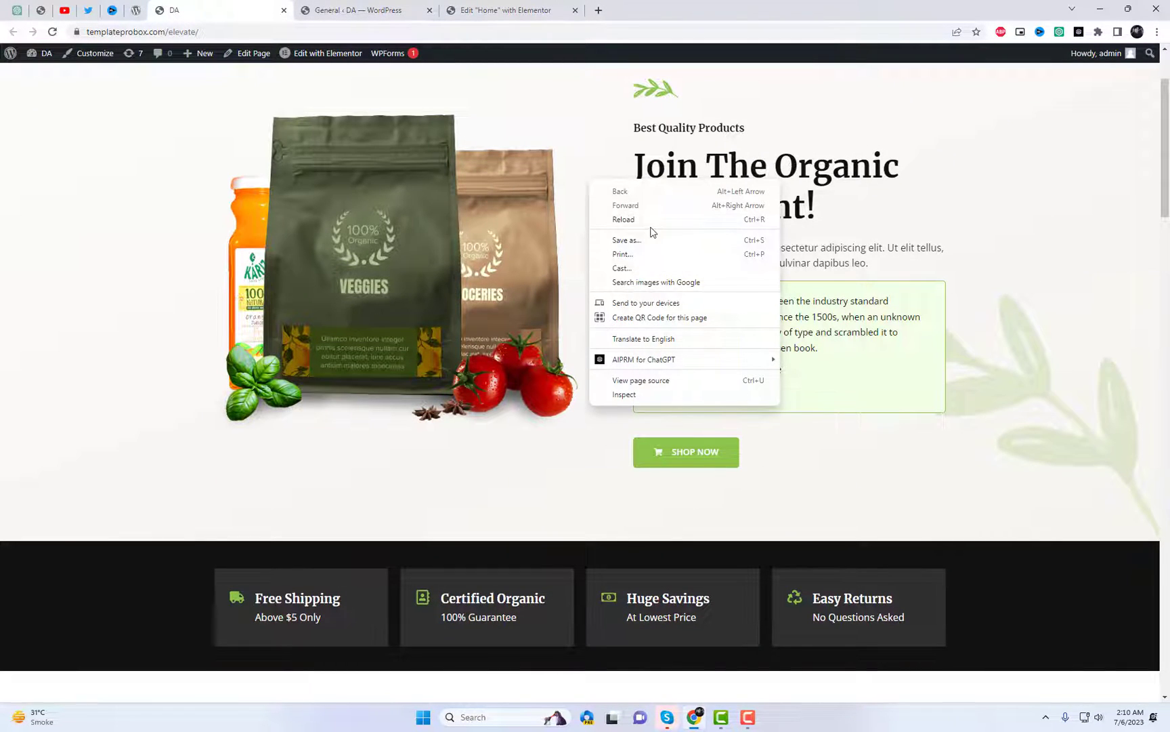
{"action": "left_click", "coordinate": [649, 224]}
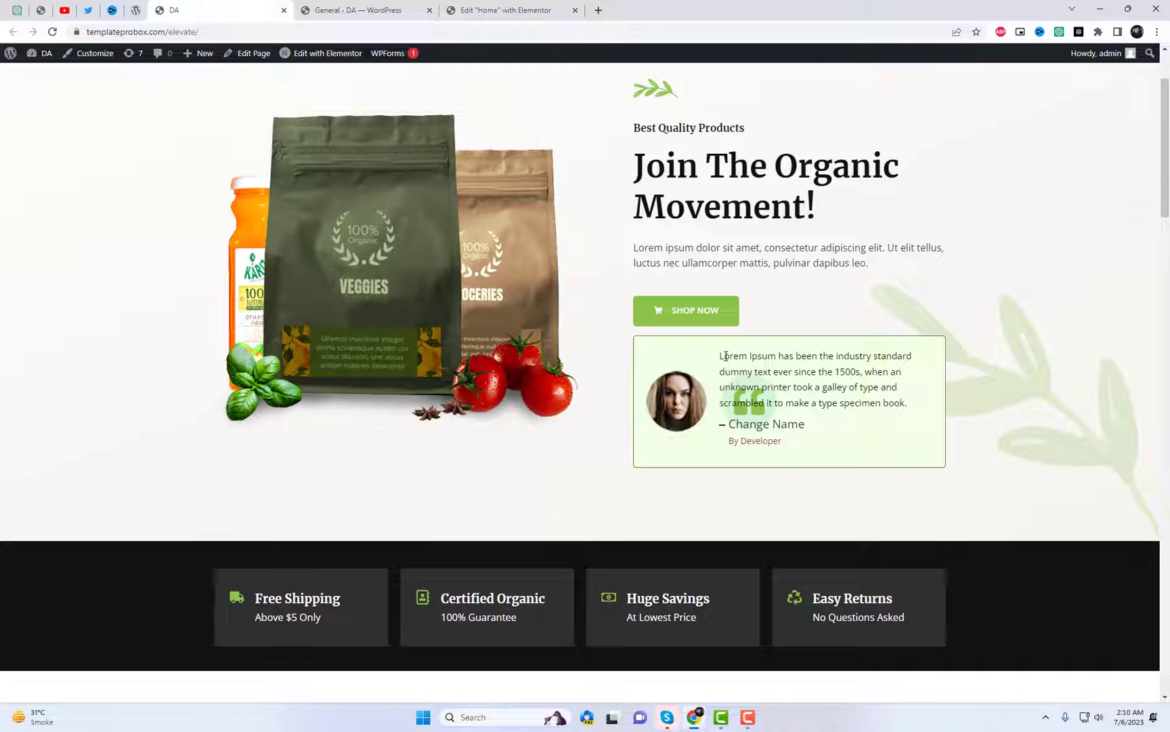
{"action": "scroll", "coordinate": [991, 459], "scroll_direction": "down", "scroll_amount": 2}
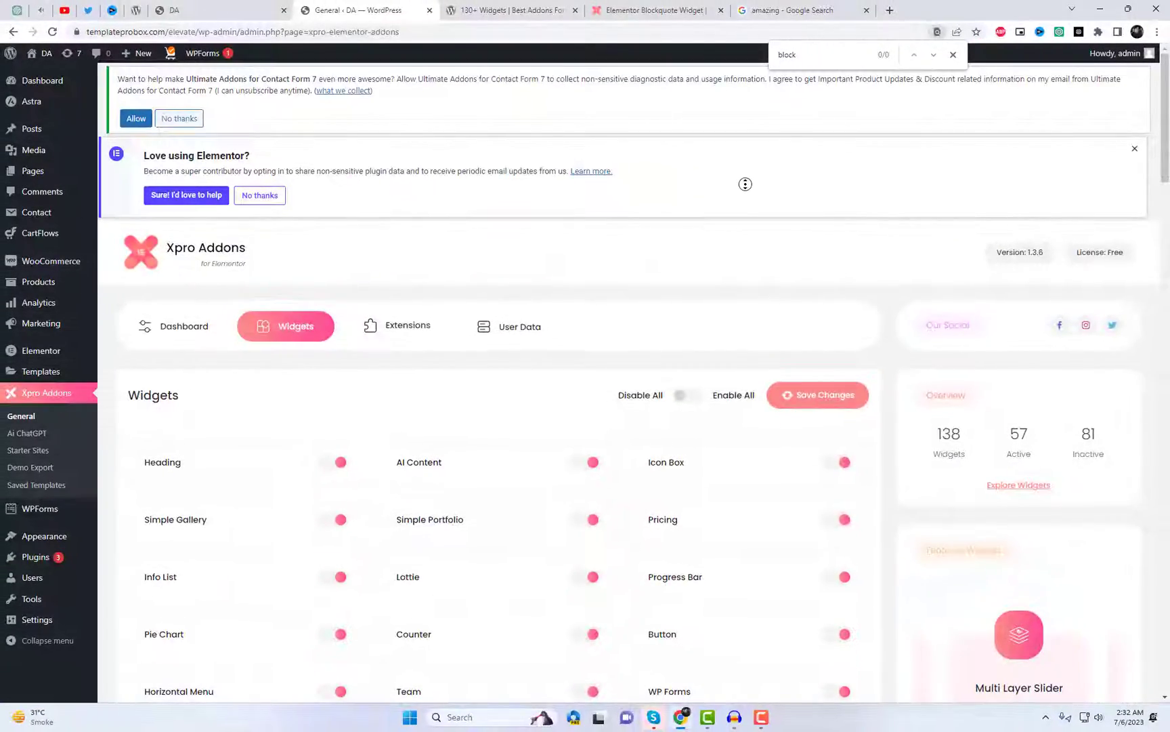
Look through the list of widgets on the Xpro Addons settings page.
{"action": "scroll", "coordinate": [745, 184], "scroll_direction": "down", "scroll_amount": 4}
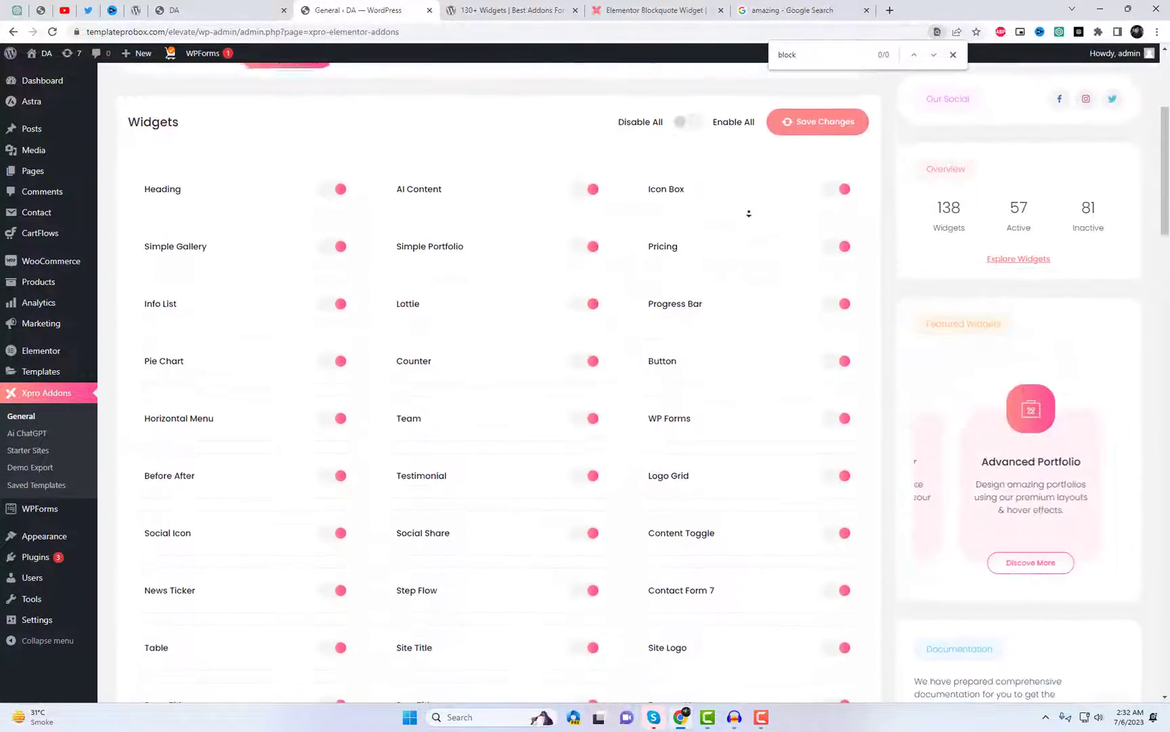
{"action": "scroll", "coordinate": [749, 213], "scroll_direction": "down", "scroll_amount": 5}
{"action": "scroll", "coordinate": [748, 214], "scroll_direction": "down", "scroll_amount": 5}
{"action": "scroll", "coordinate": [748, 213], "scroll_direction": "down", "scroll_amount": 5}
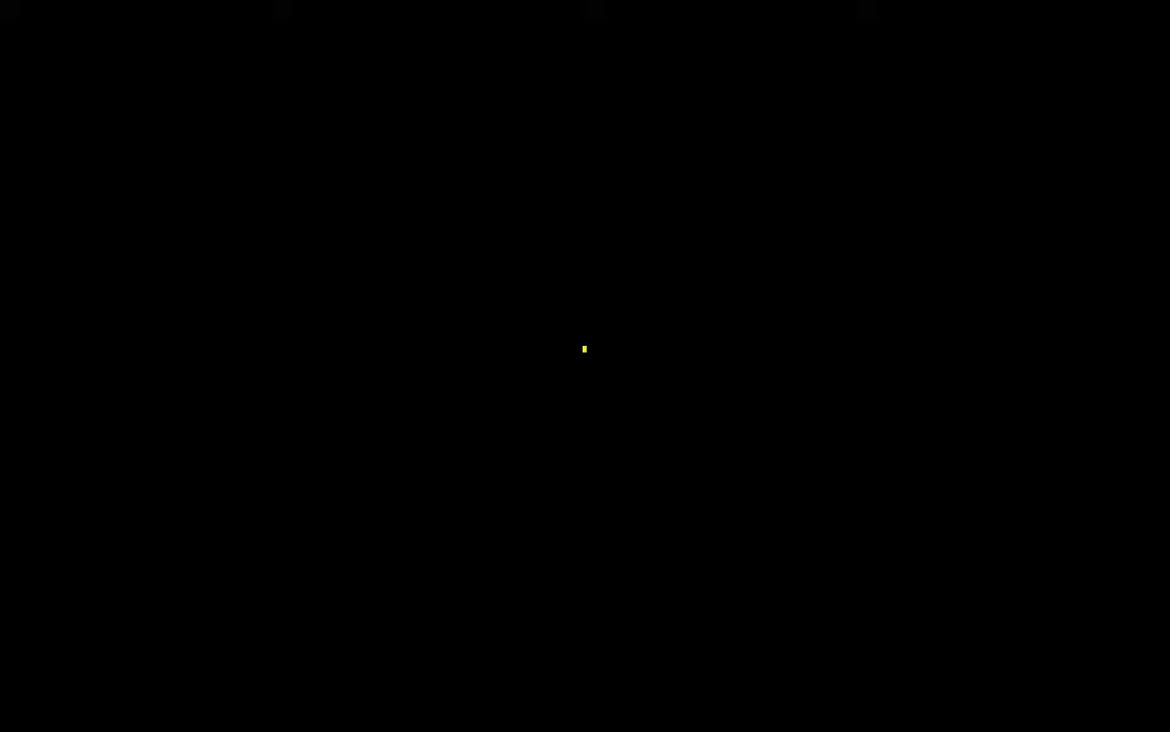